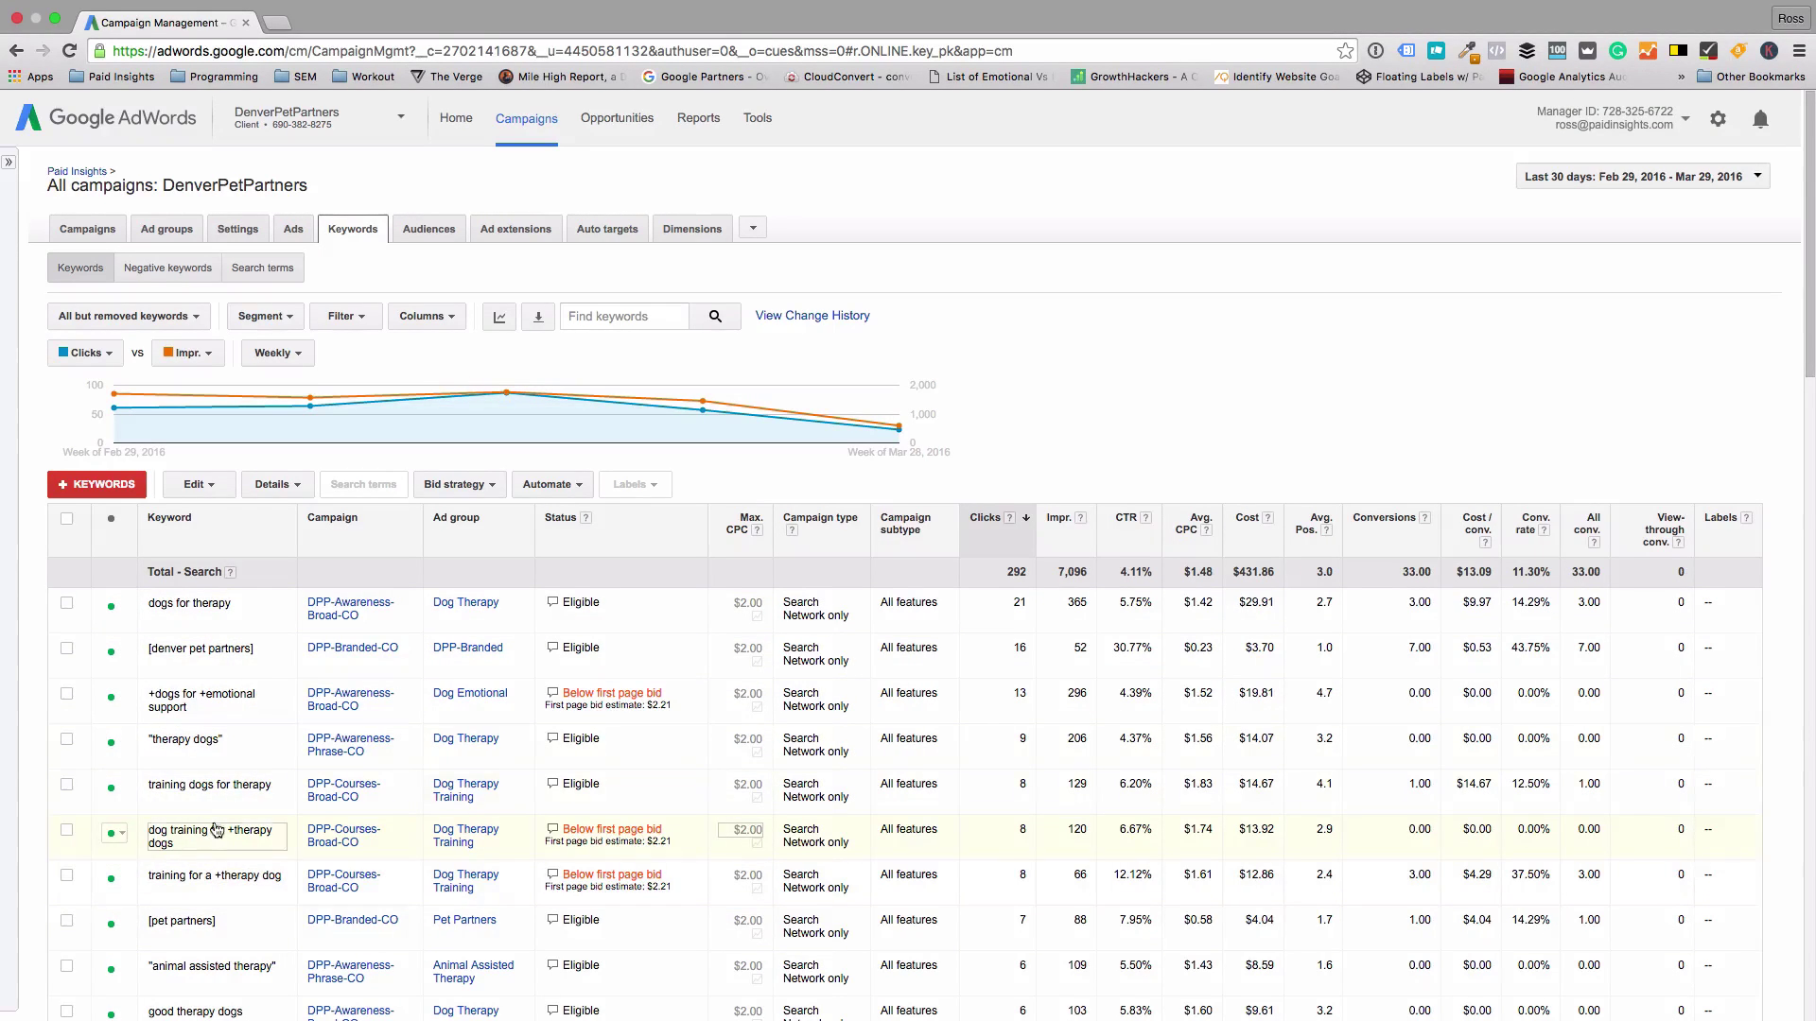
- Open the Tools menu from the campaign keywords report
click(757, 121)
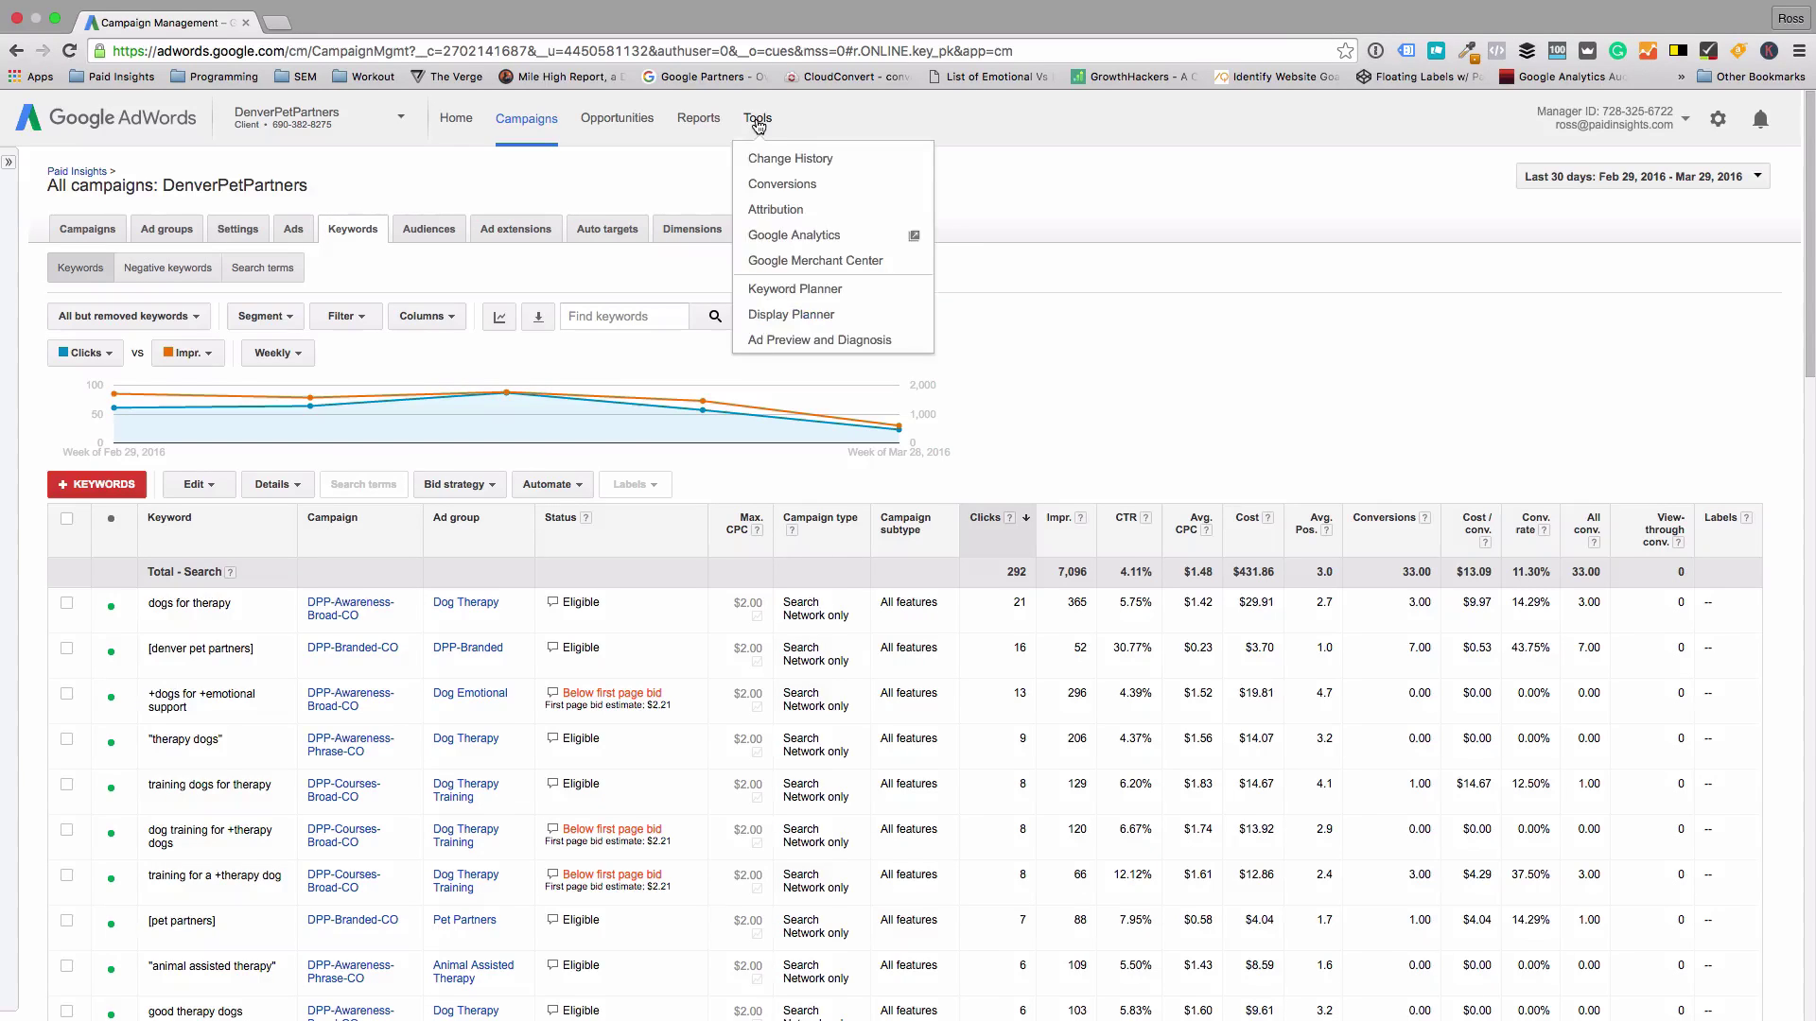
- Open Ad Preview and Diagnosis, keeping the Google domain set to com
click(803, 347)
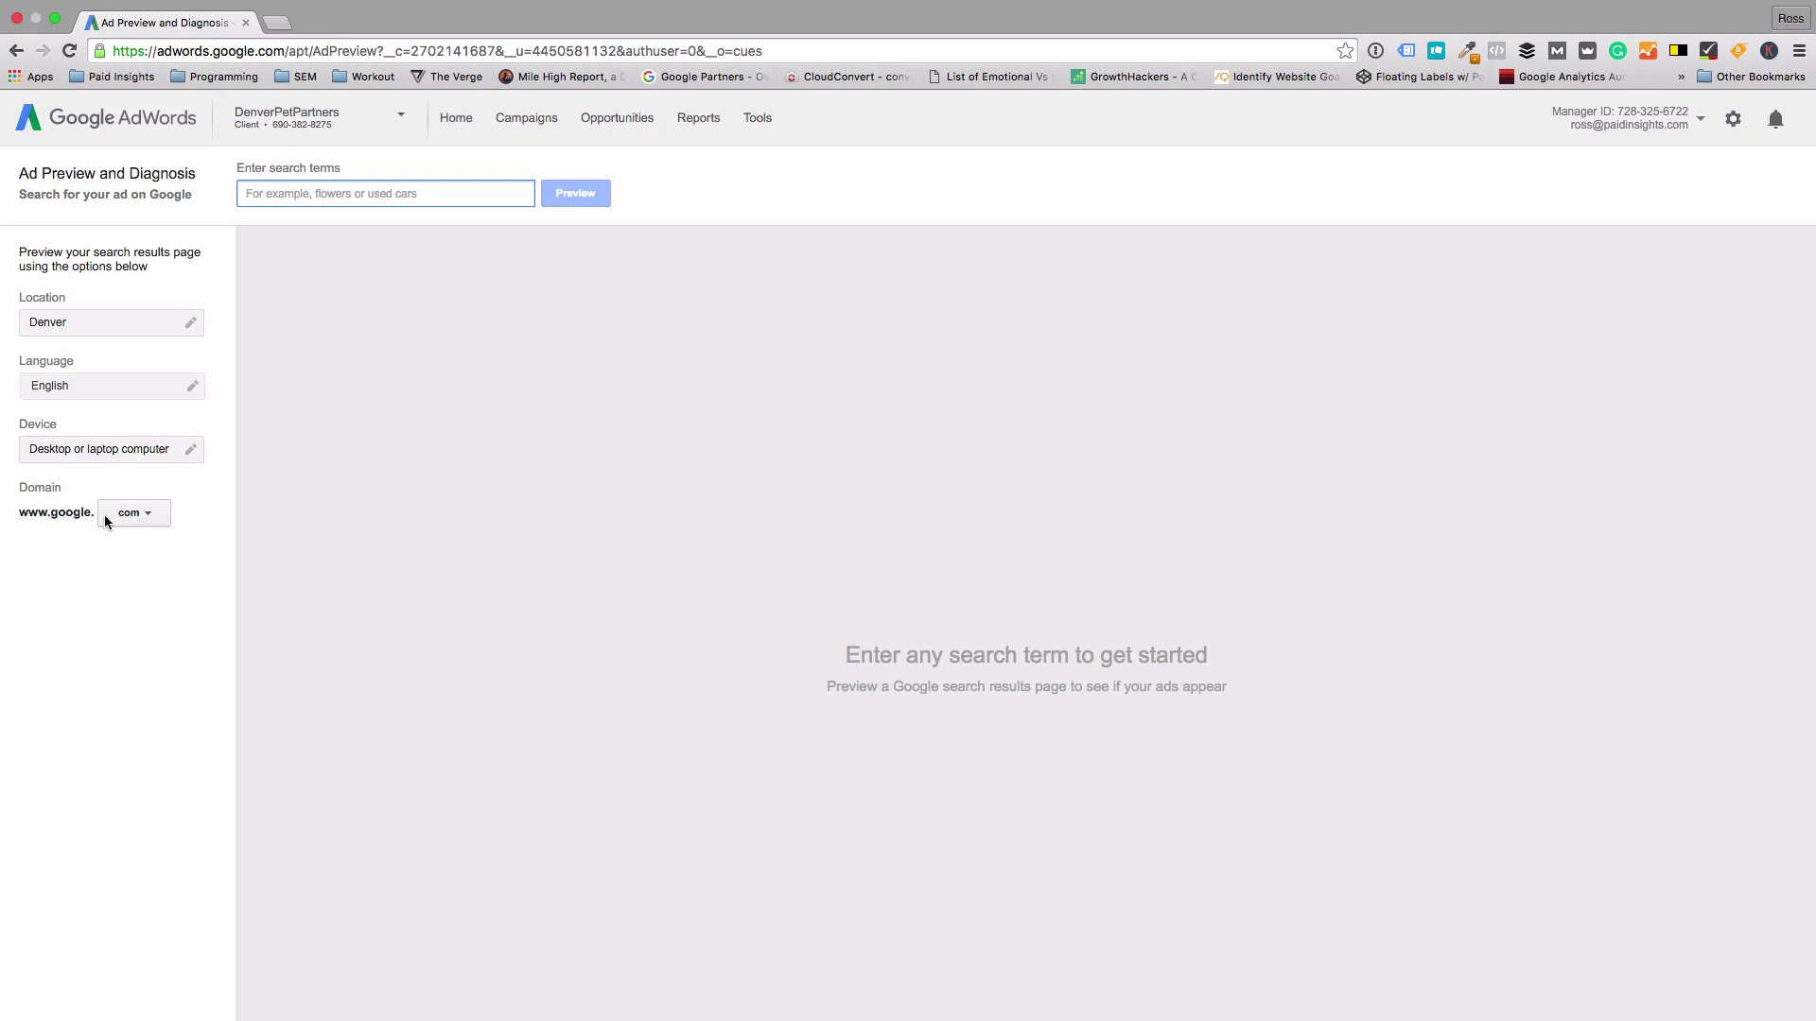
click(138, 517)
drag(170, 541, 139, 504)
click(139, 507)
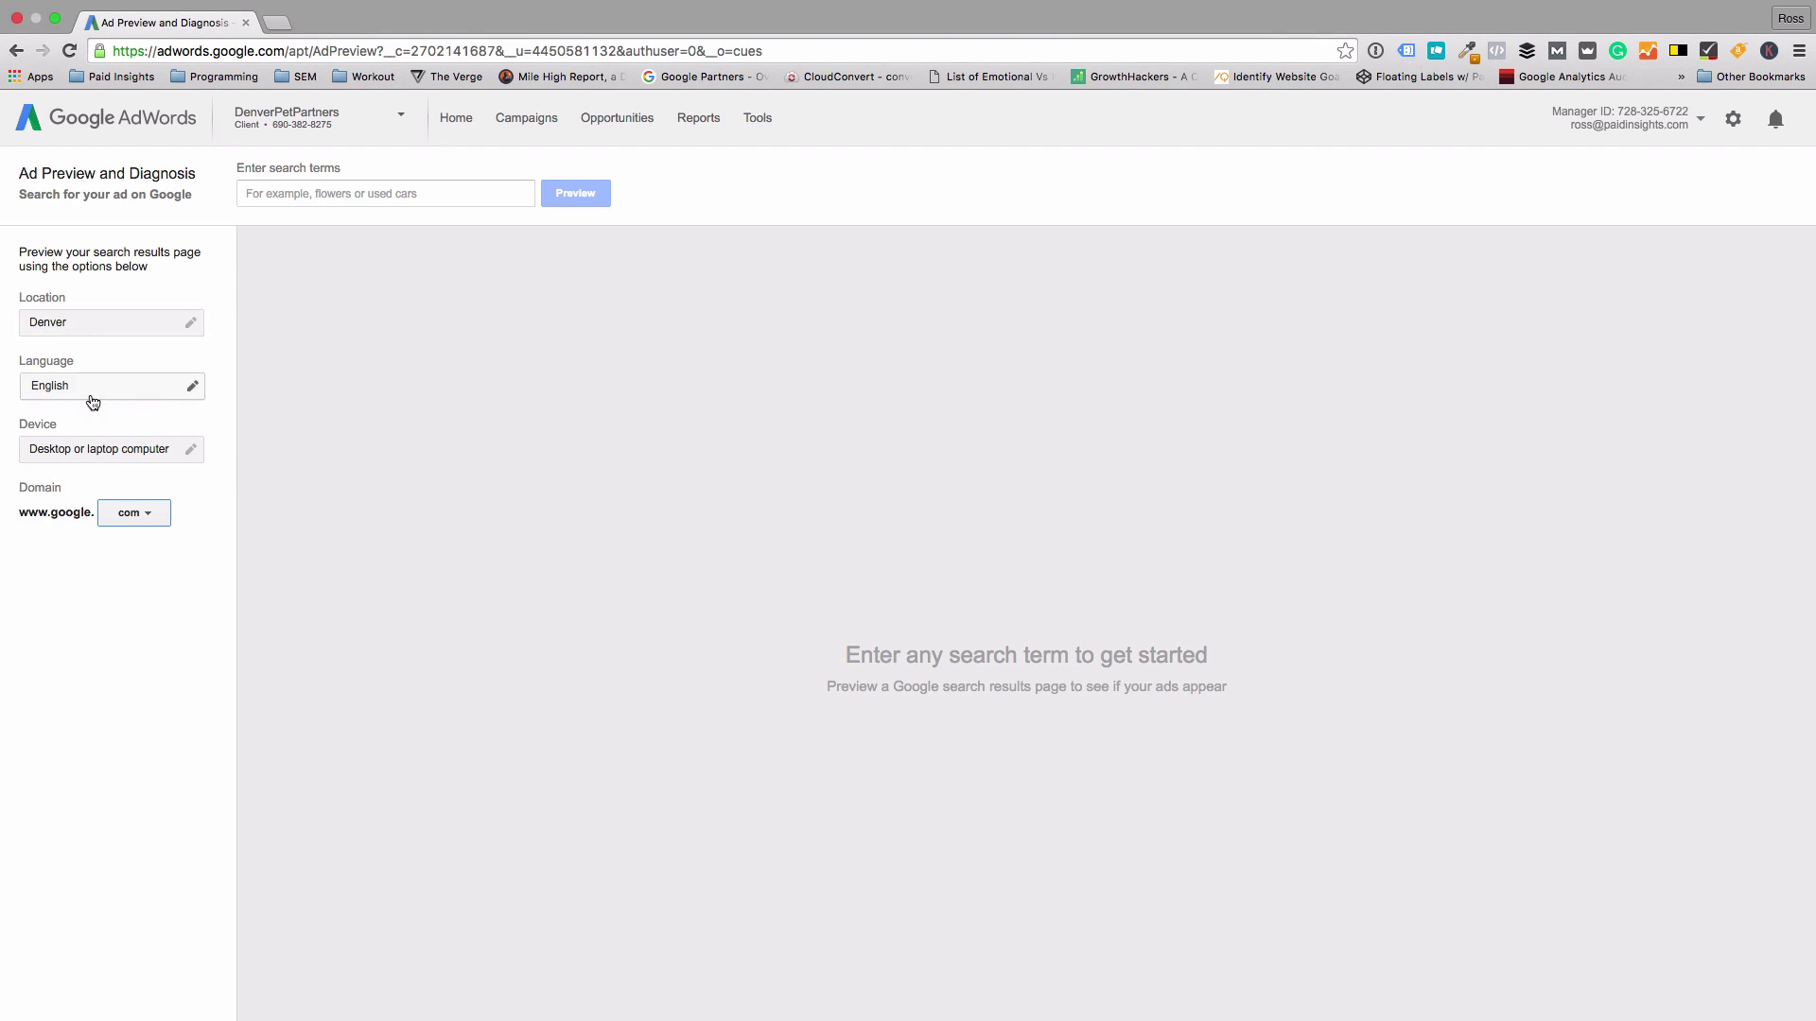
click(293, 190)
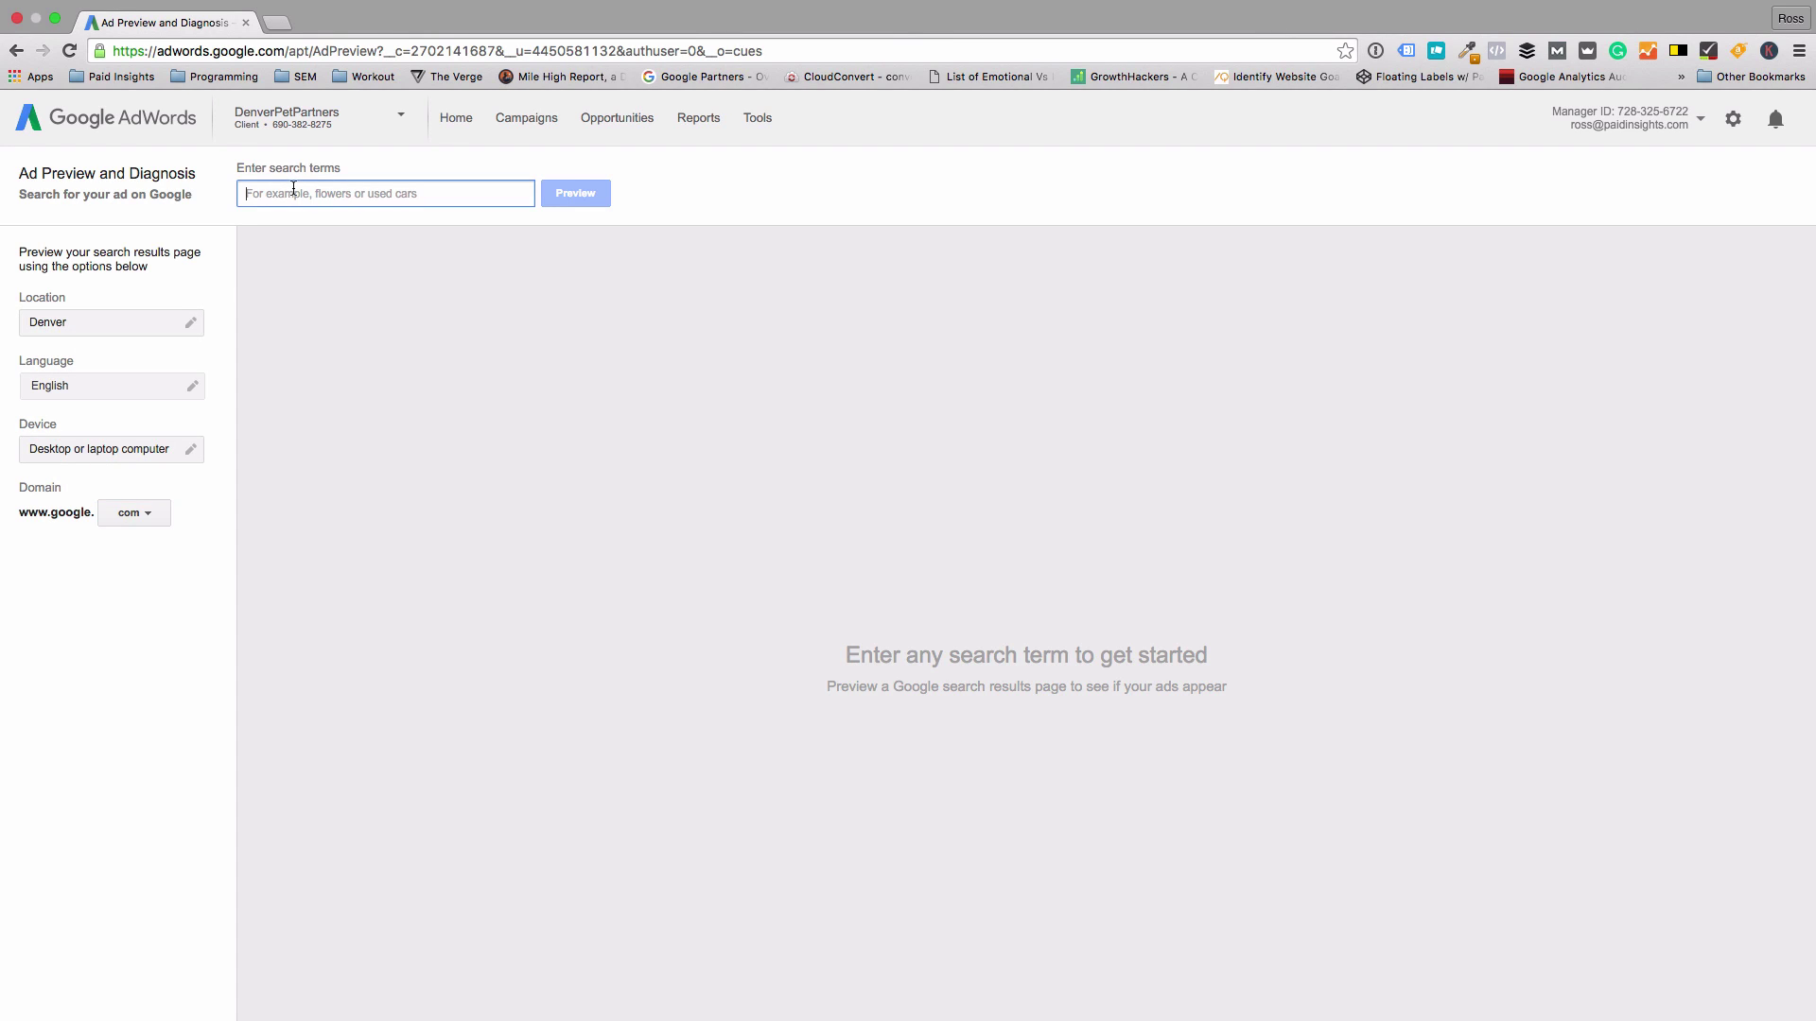
- Preview desktop results for 'denver pet partner' and check the ad appears at the top
text(denver p)
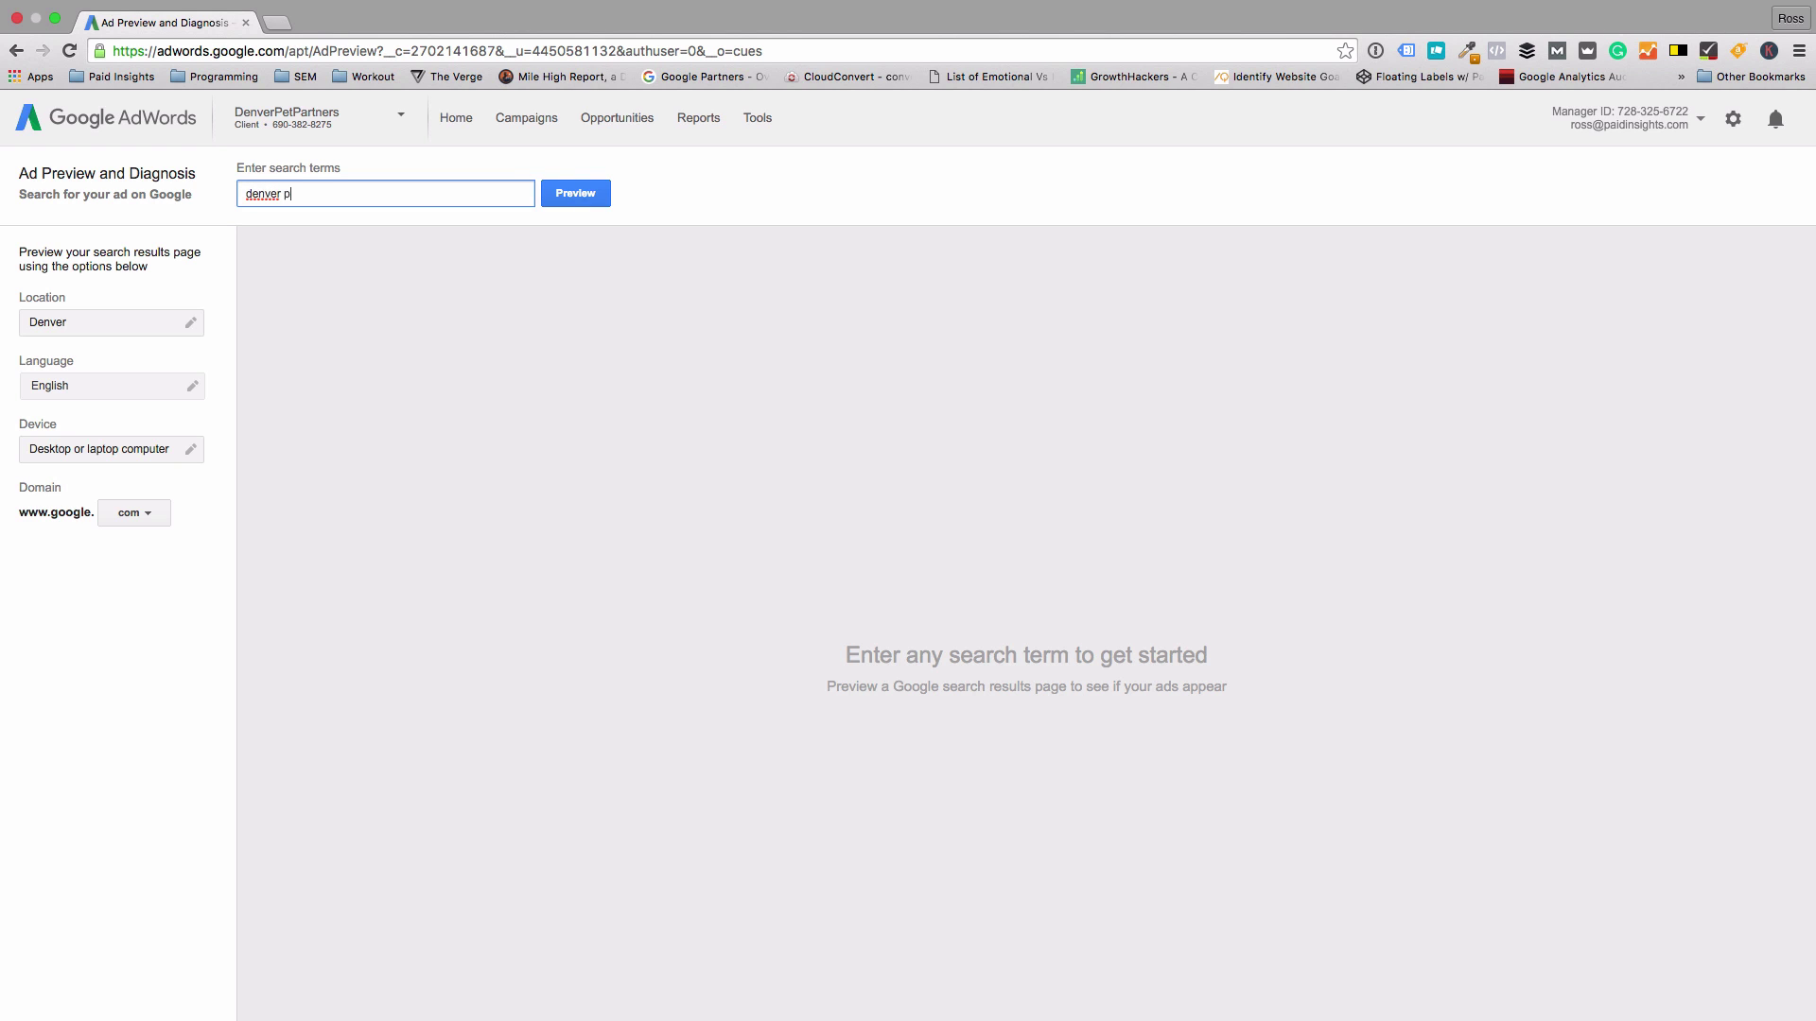
text(et partners)
key(Return)
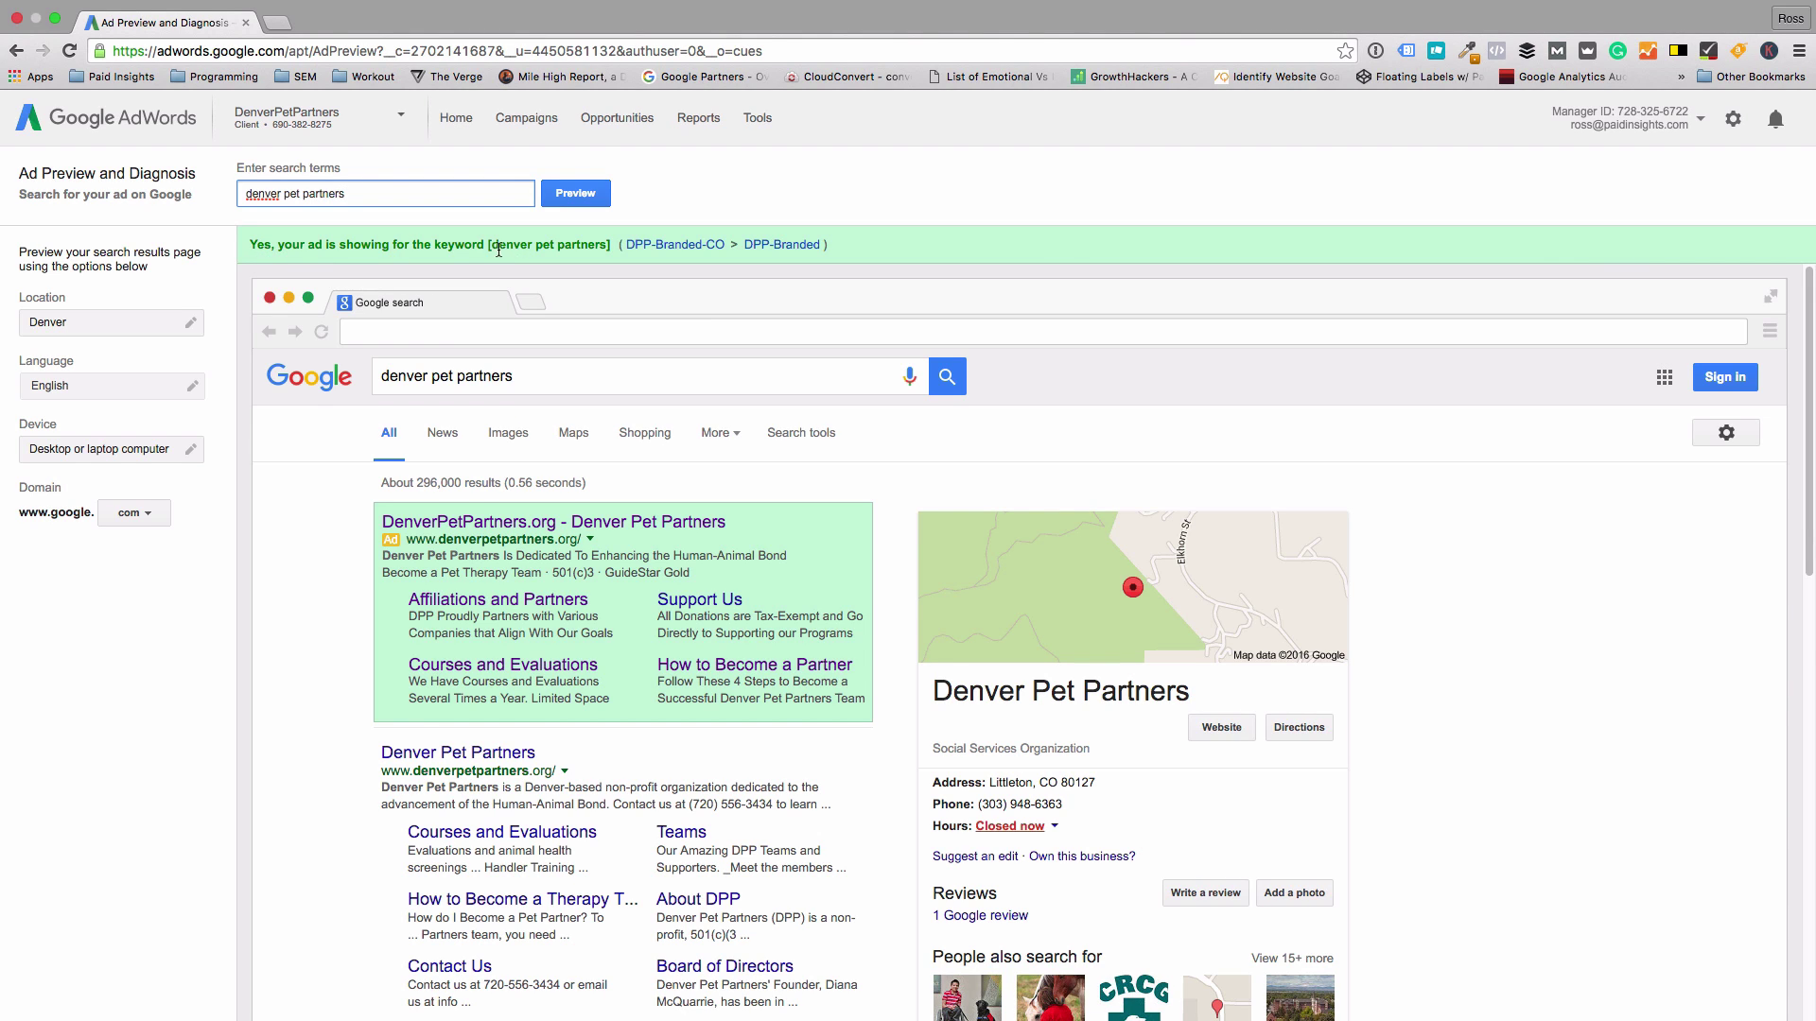
drag(487, 244, 622, 246)
click(593, 276)
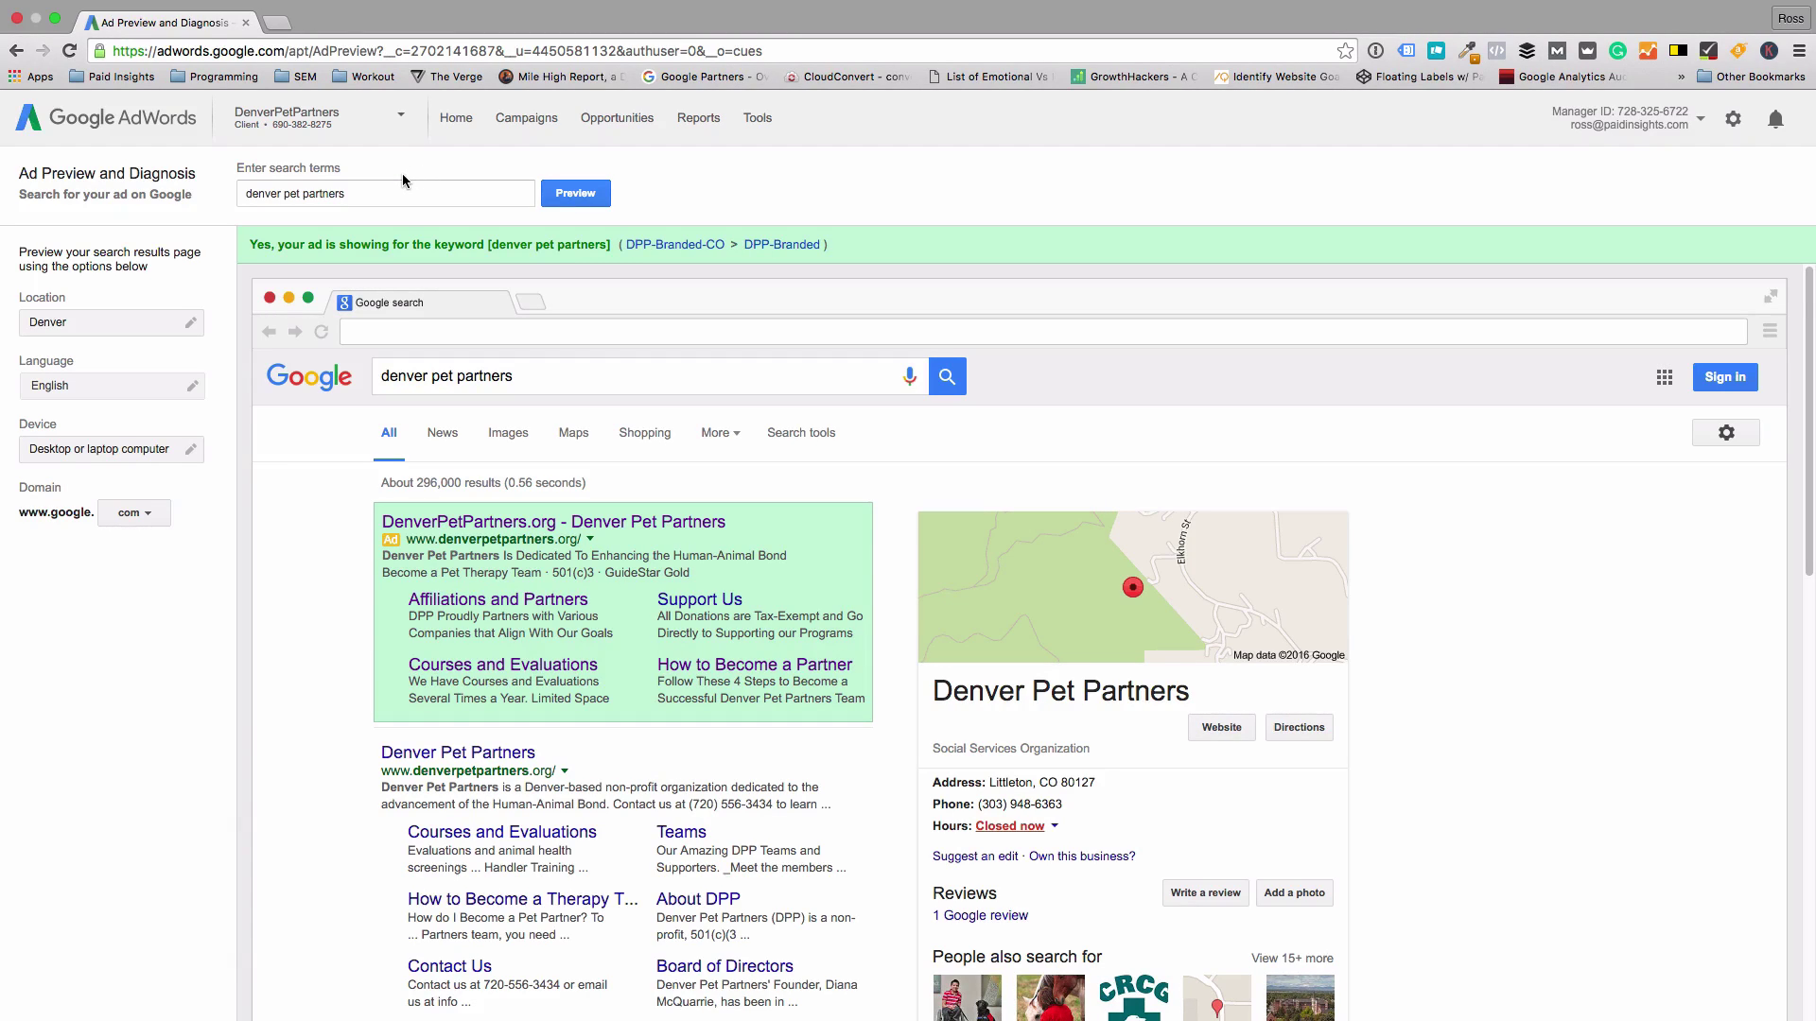
triple_click(391, 194)
click(154, 247)
drag(356, 195, 230, 195)
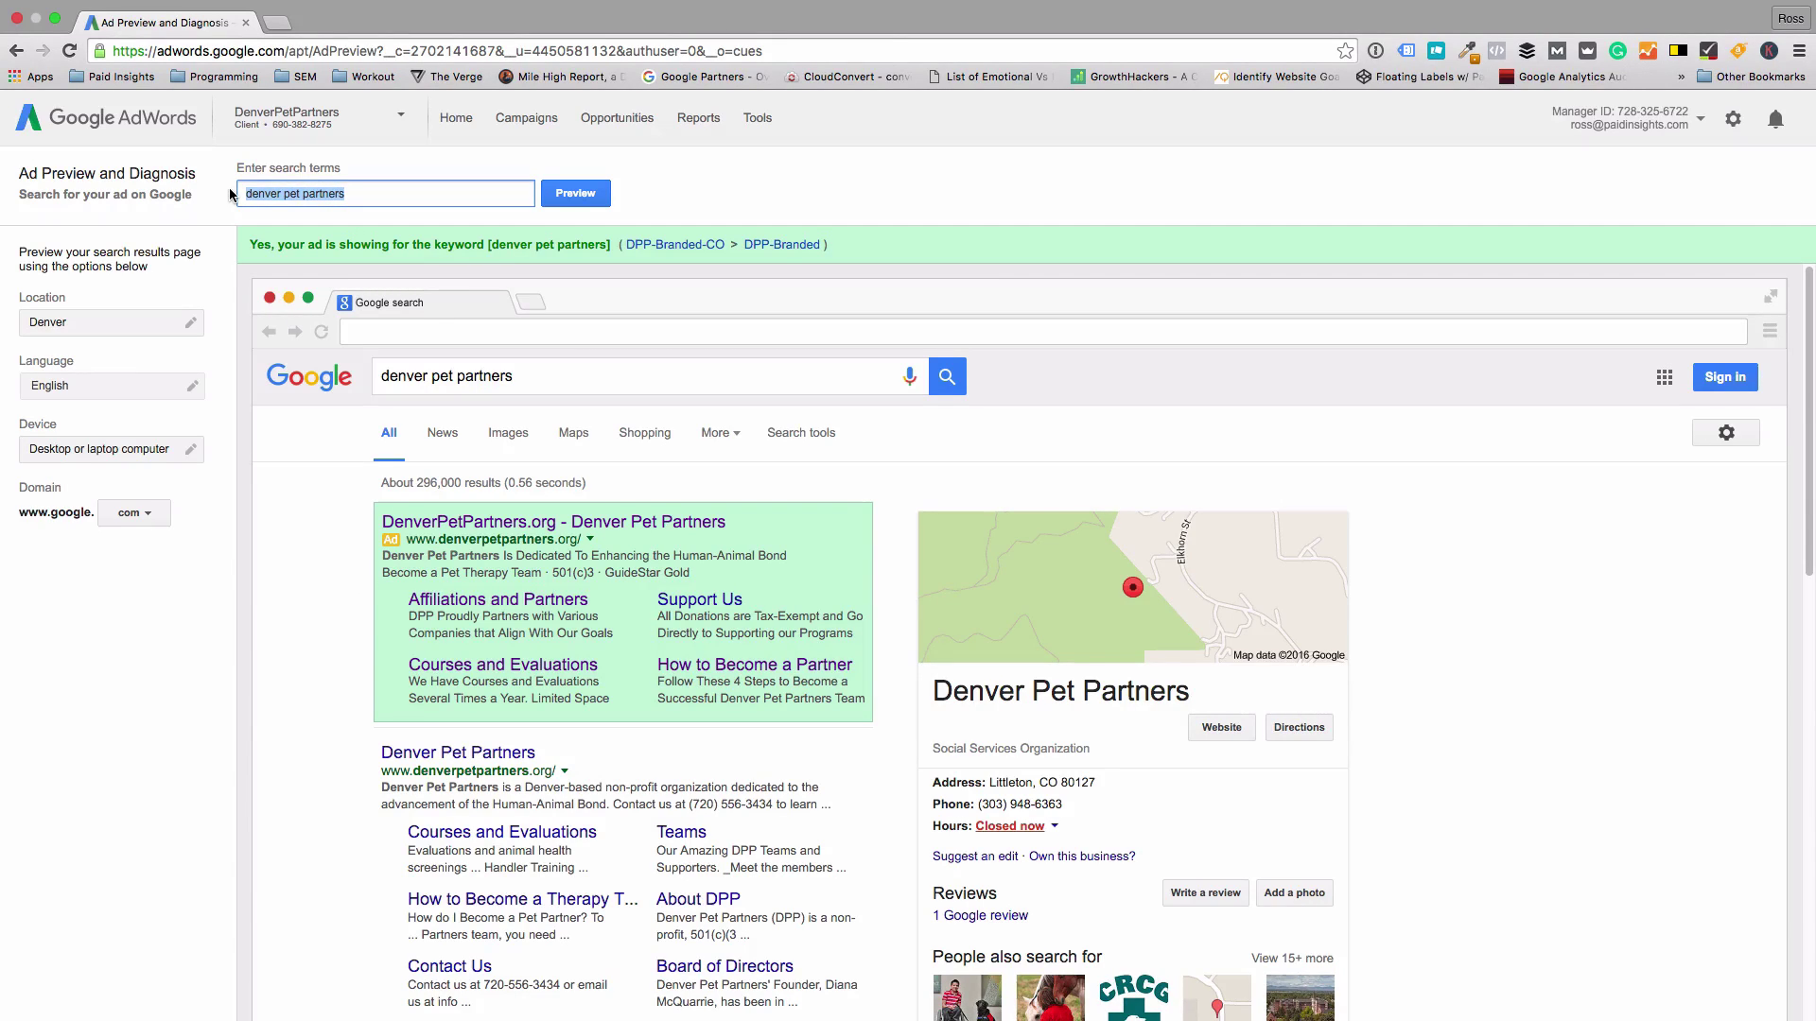
- Preview desktop results for 'therapy dogs', then for 'therapy dog training'
text(therapy dogs)
key(Return)
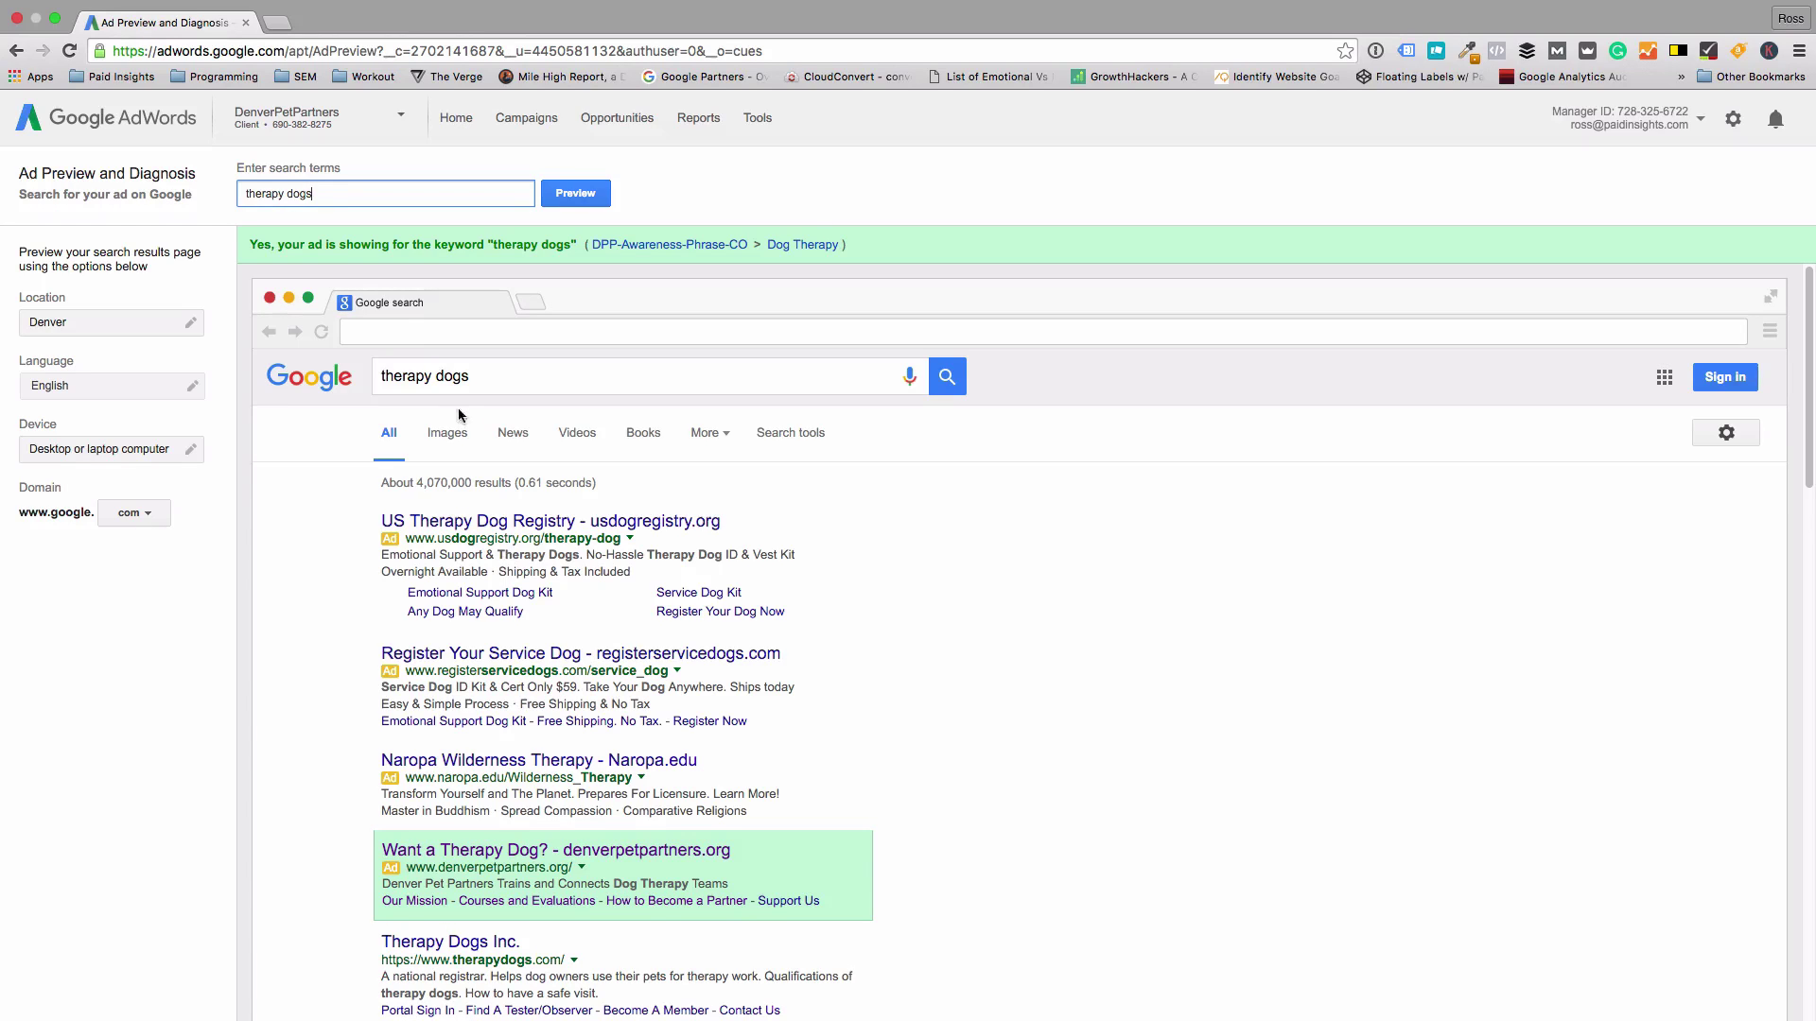
drag(331, 193, 197, 191)
text(therapy dog training)
key(Return)
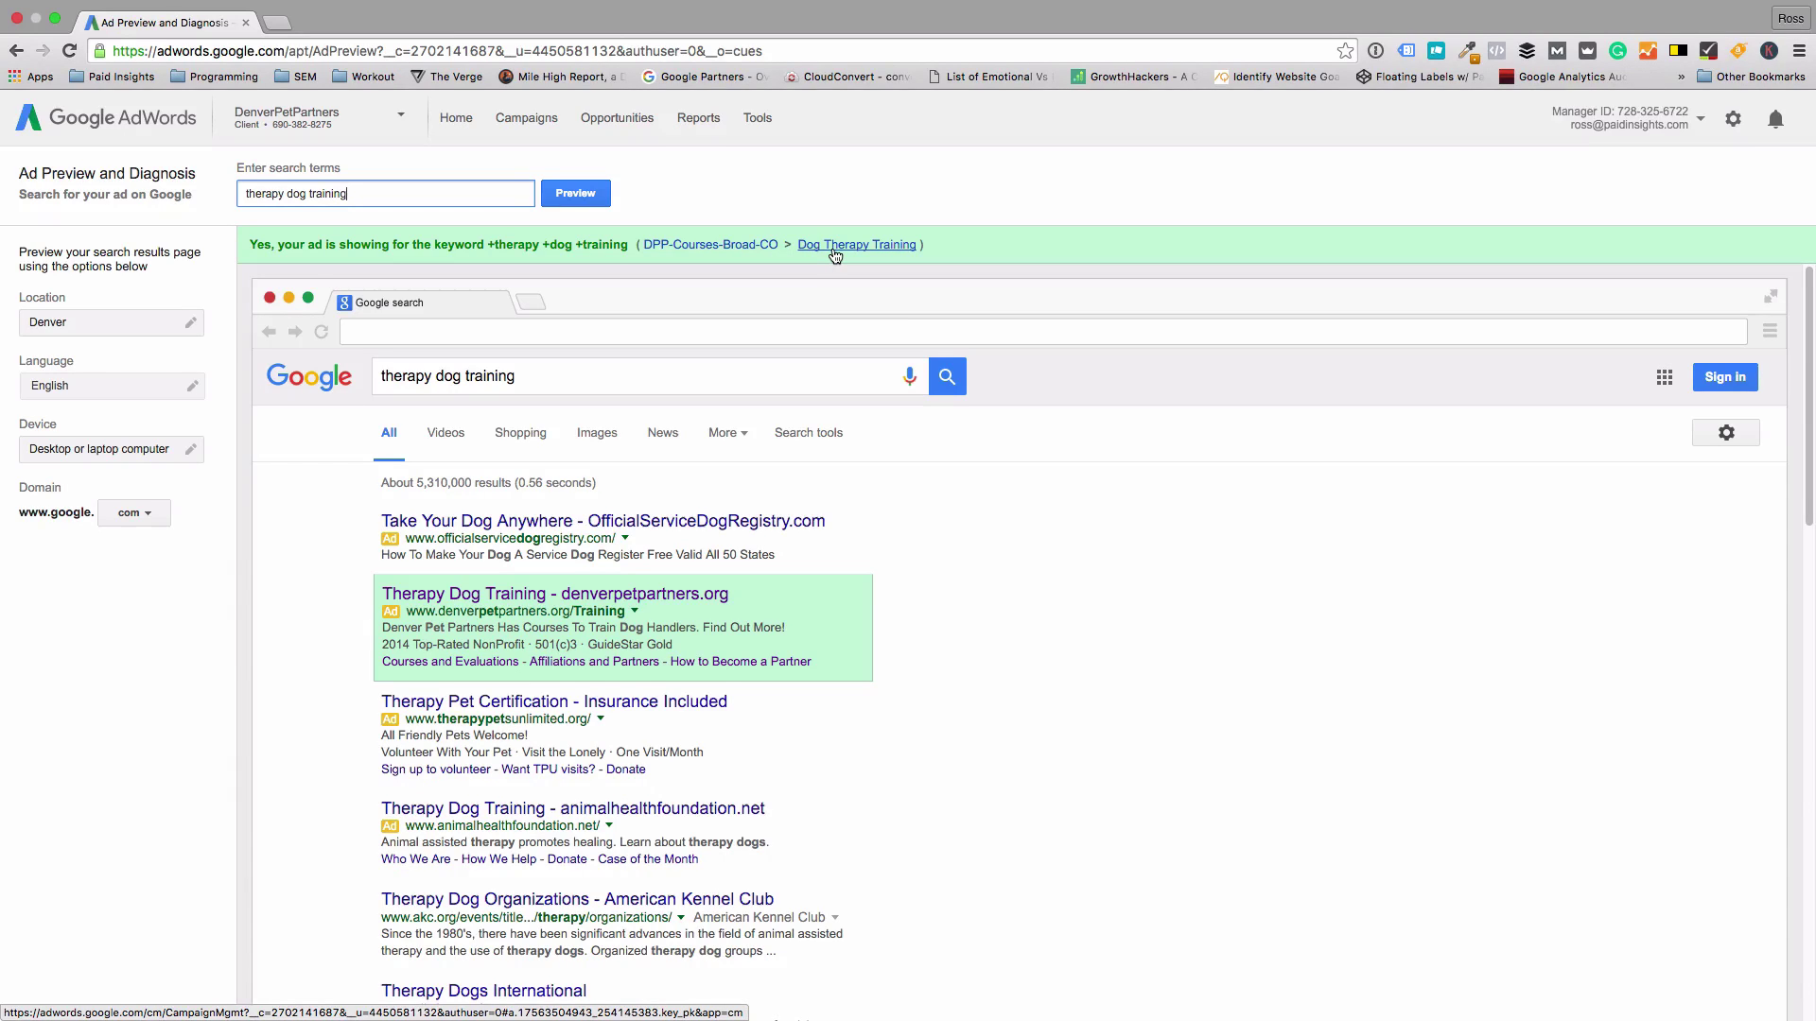
click(572, 195)
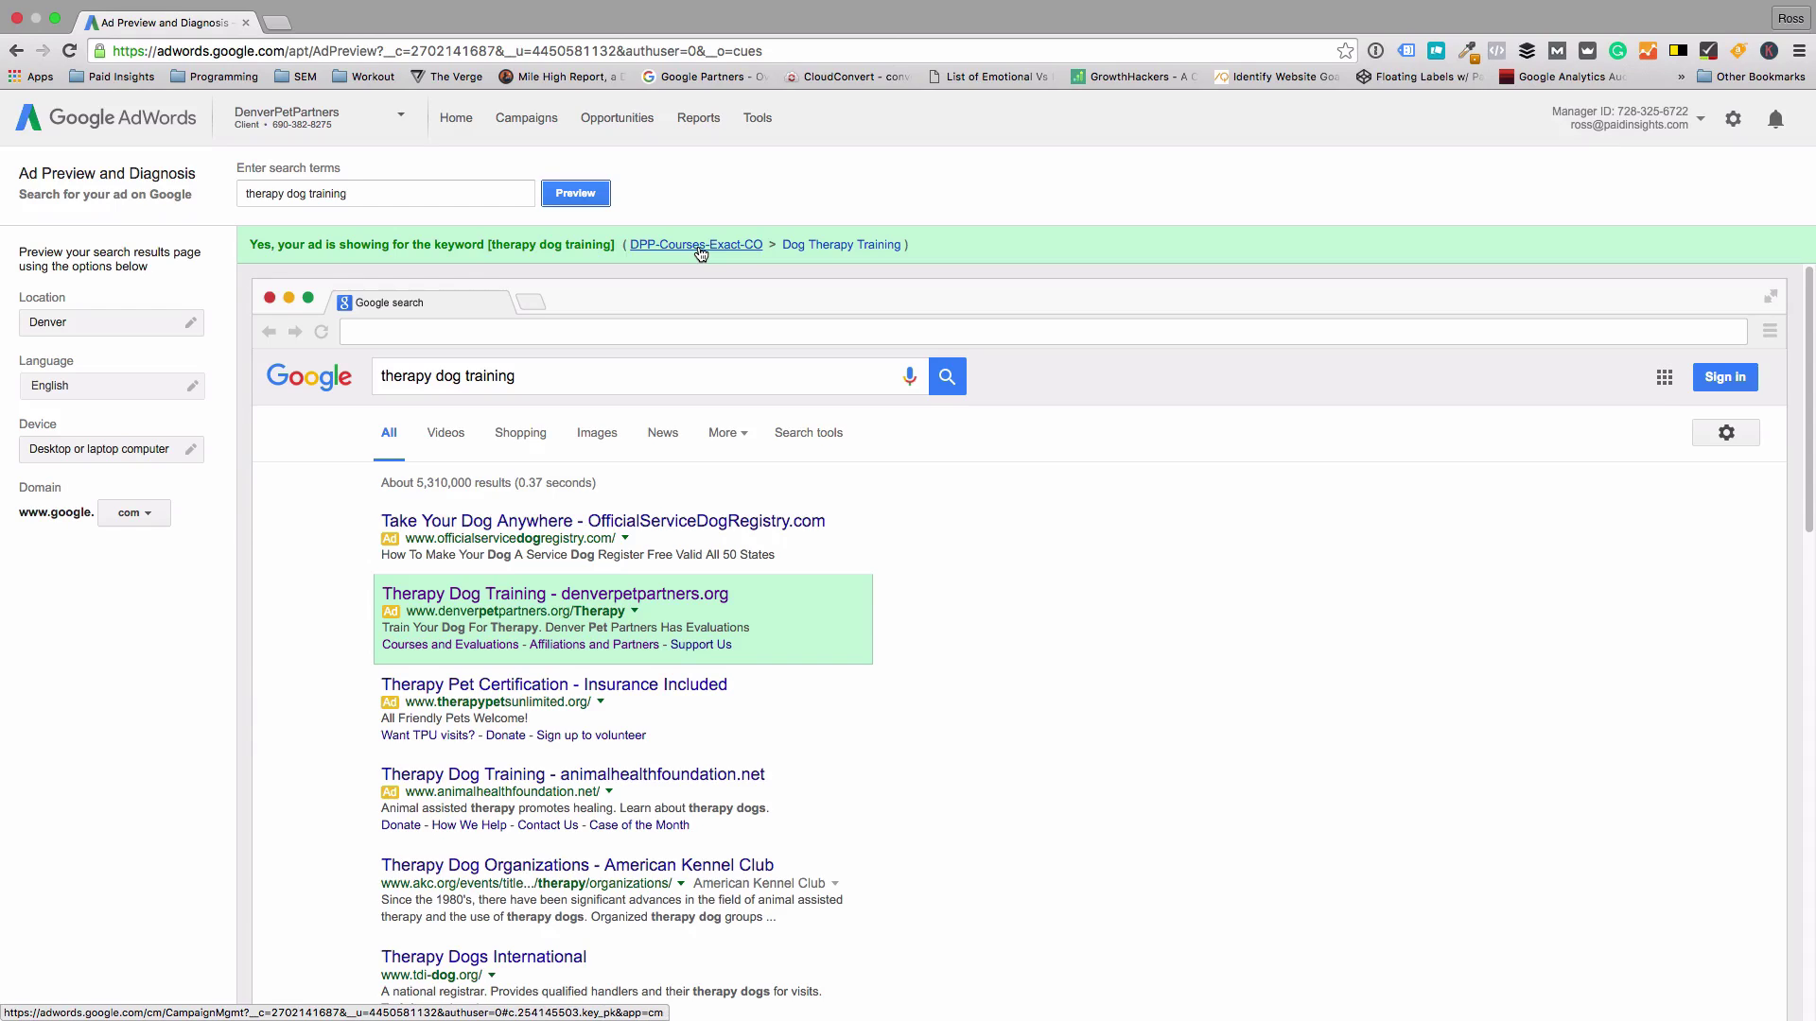
- Set the device to a mobile phone with full browser, Apple iOS and Wi-Fi, and rerun
click(127, 454)
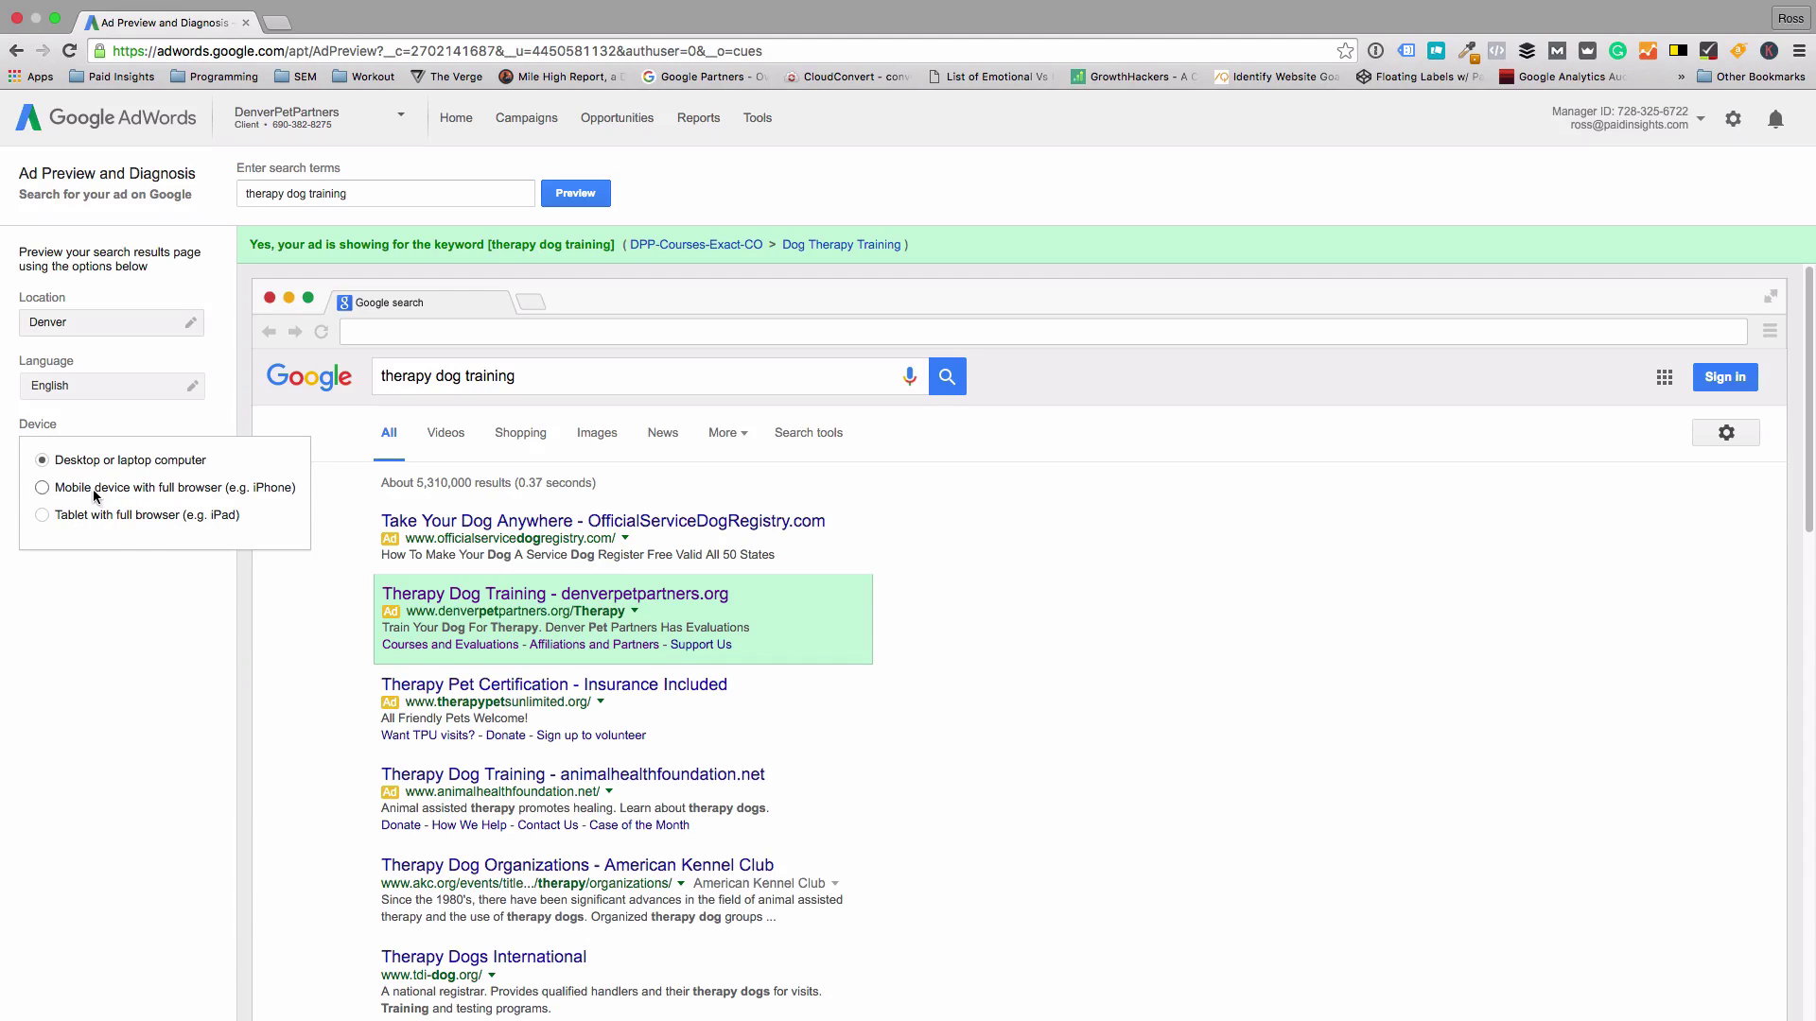
click(41, 487)
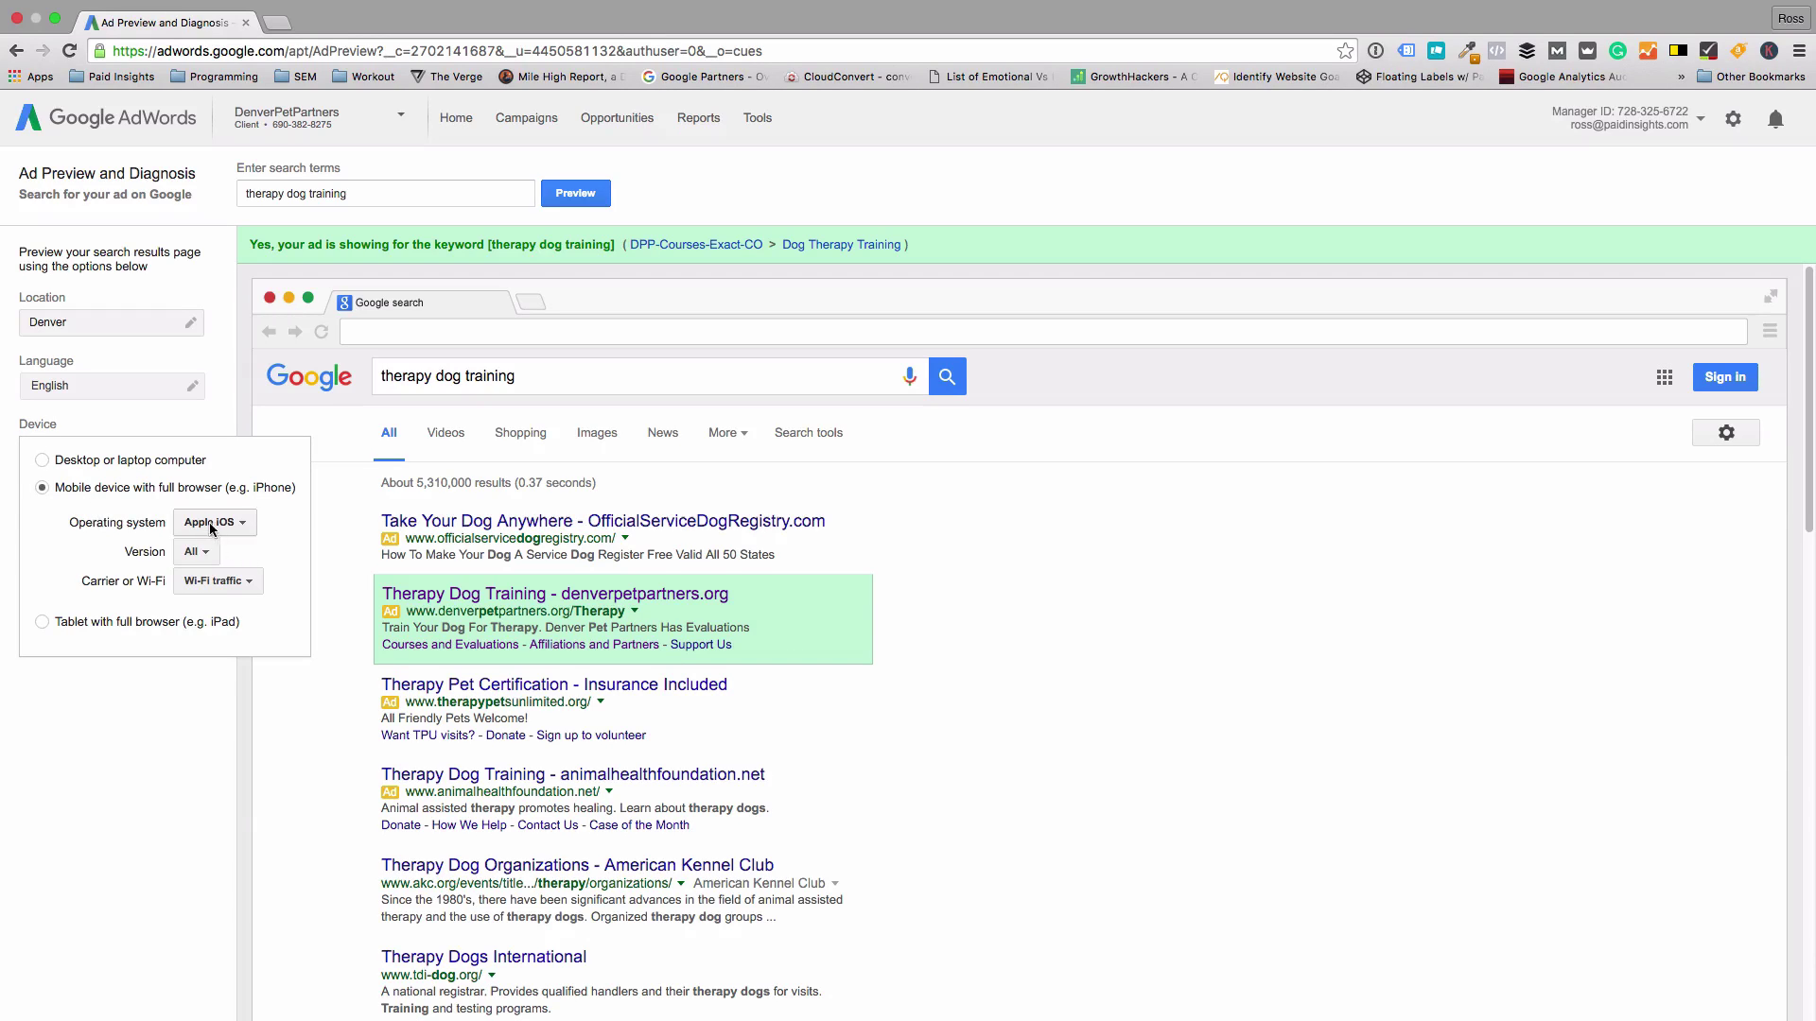
click(216, 583)
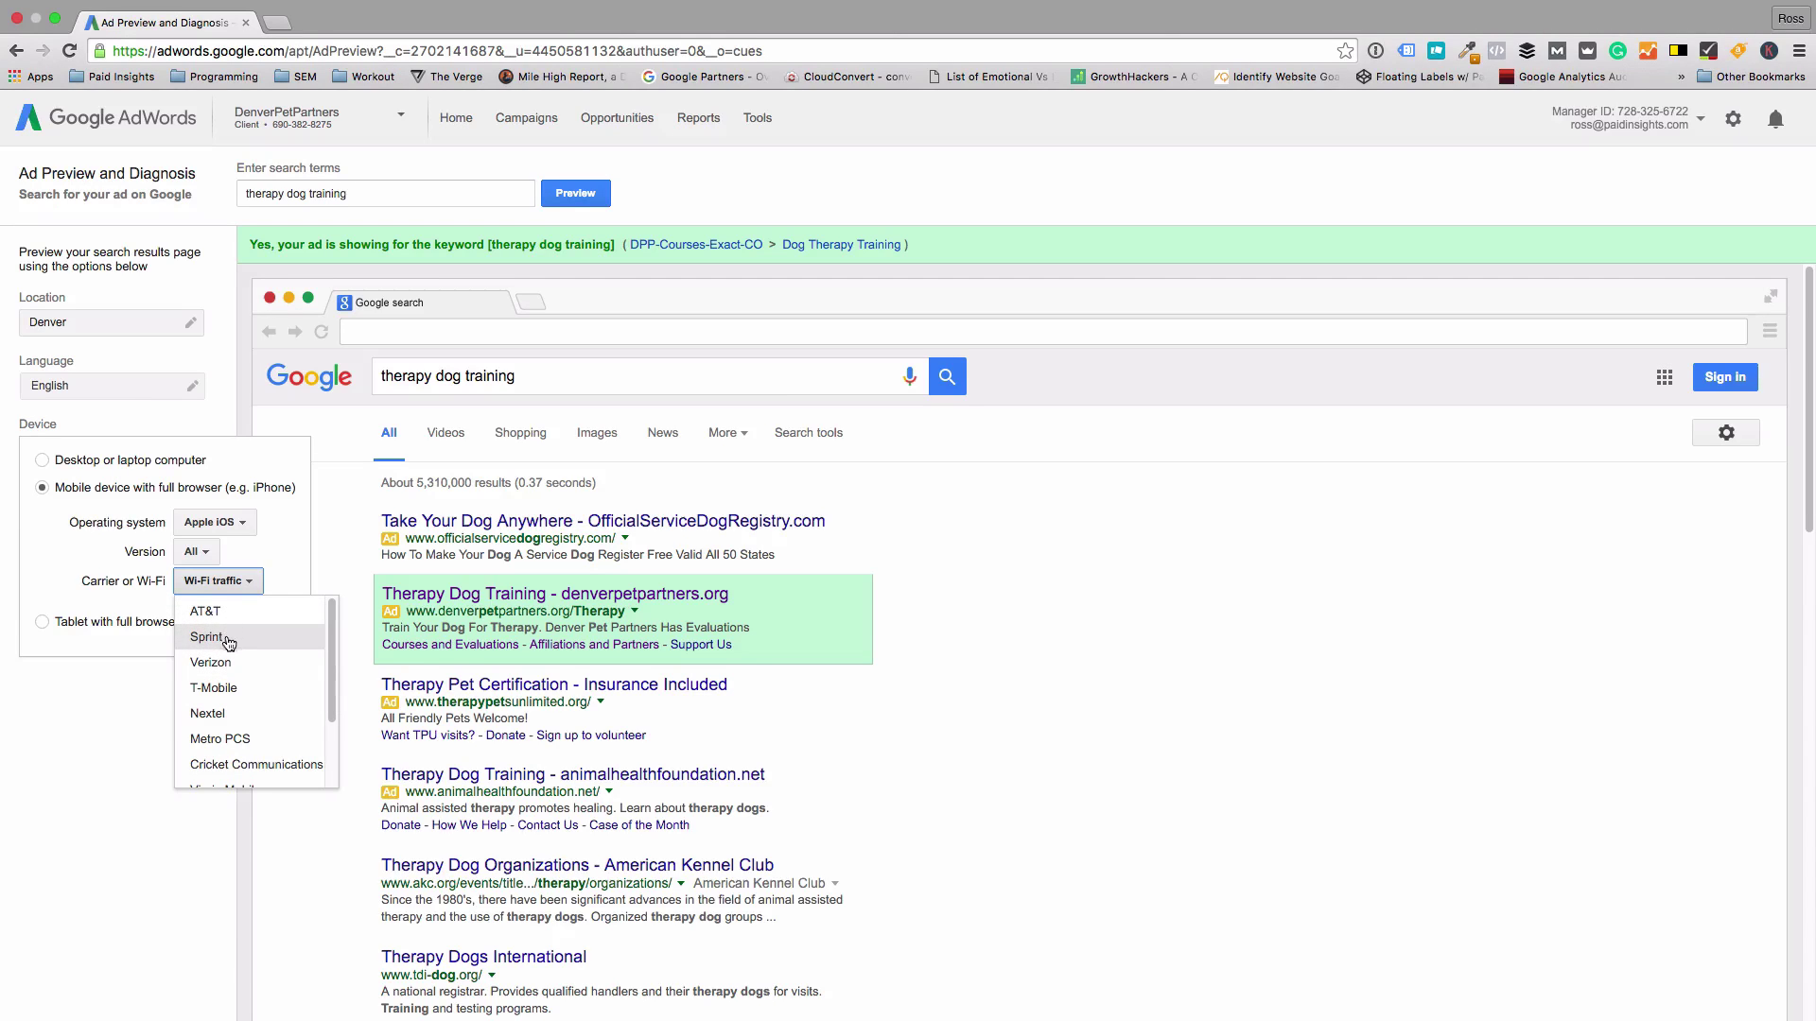
click(235, 583)
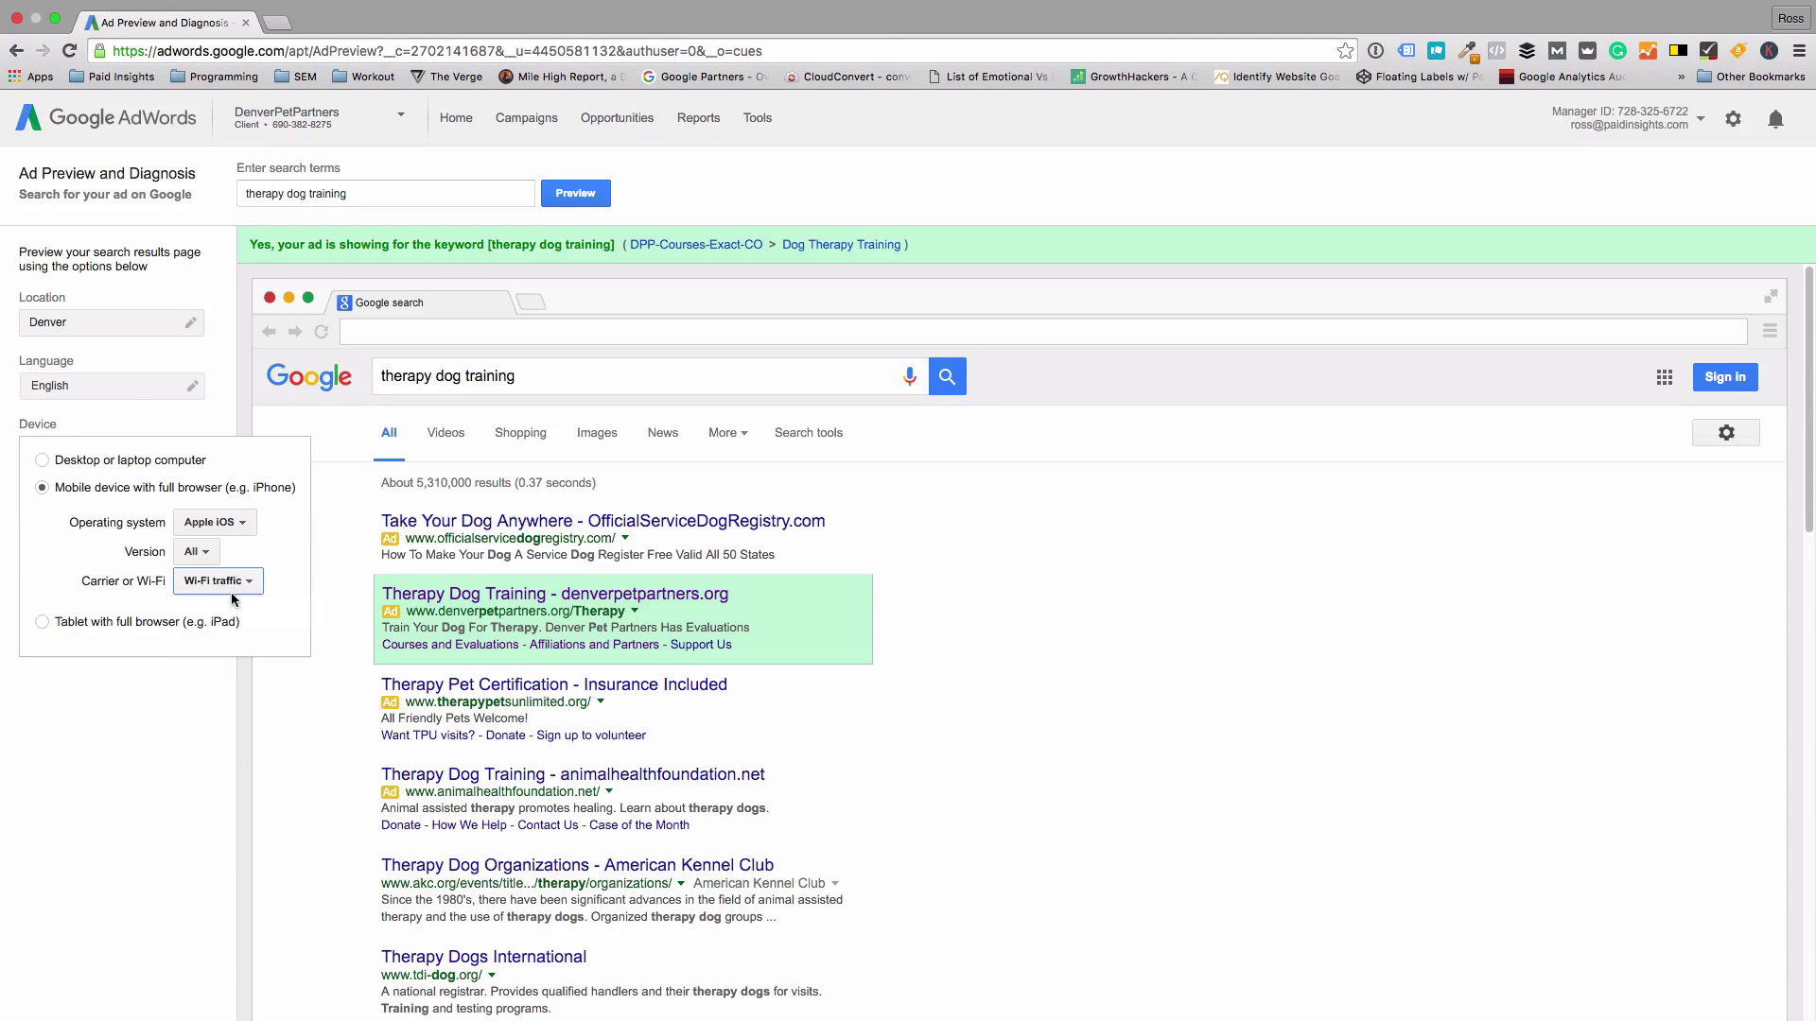
click(234, 528)
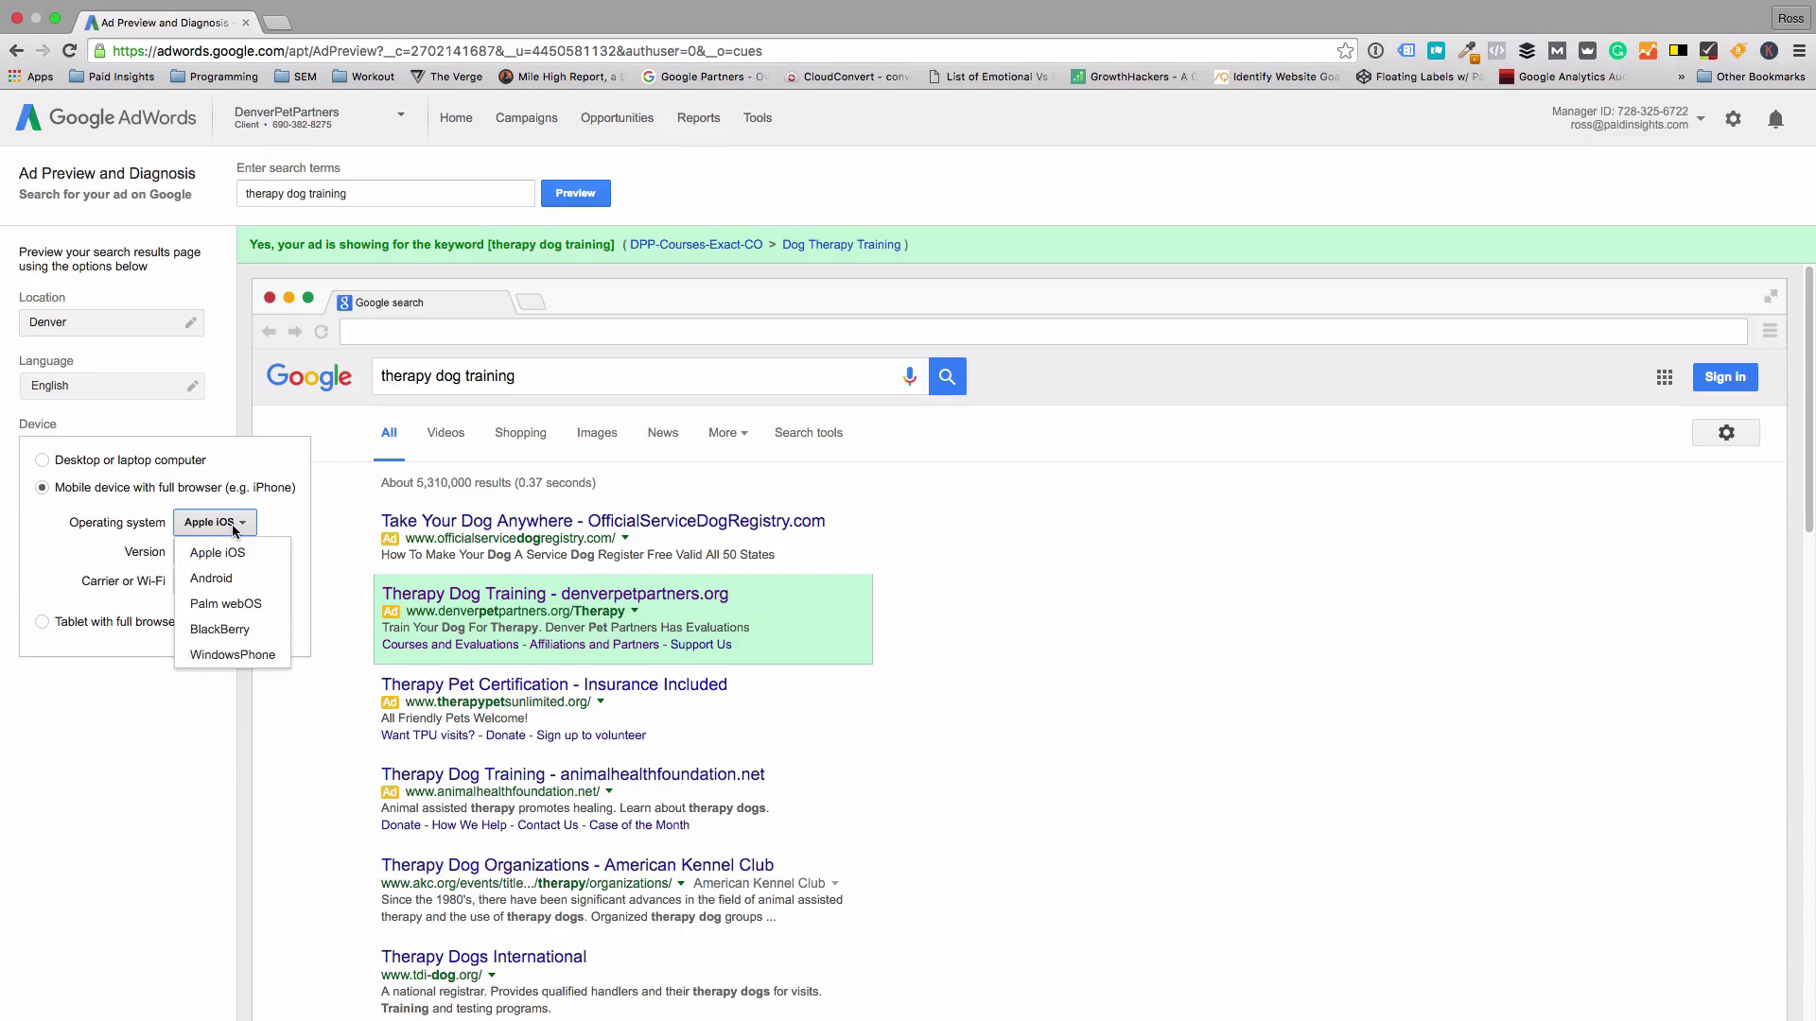
click(231, 486)
click(162, 419)
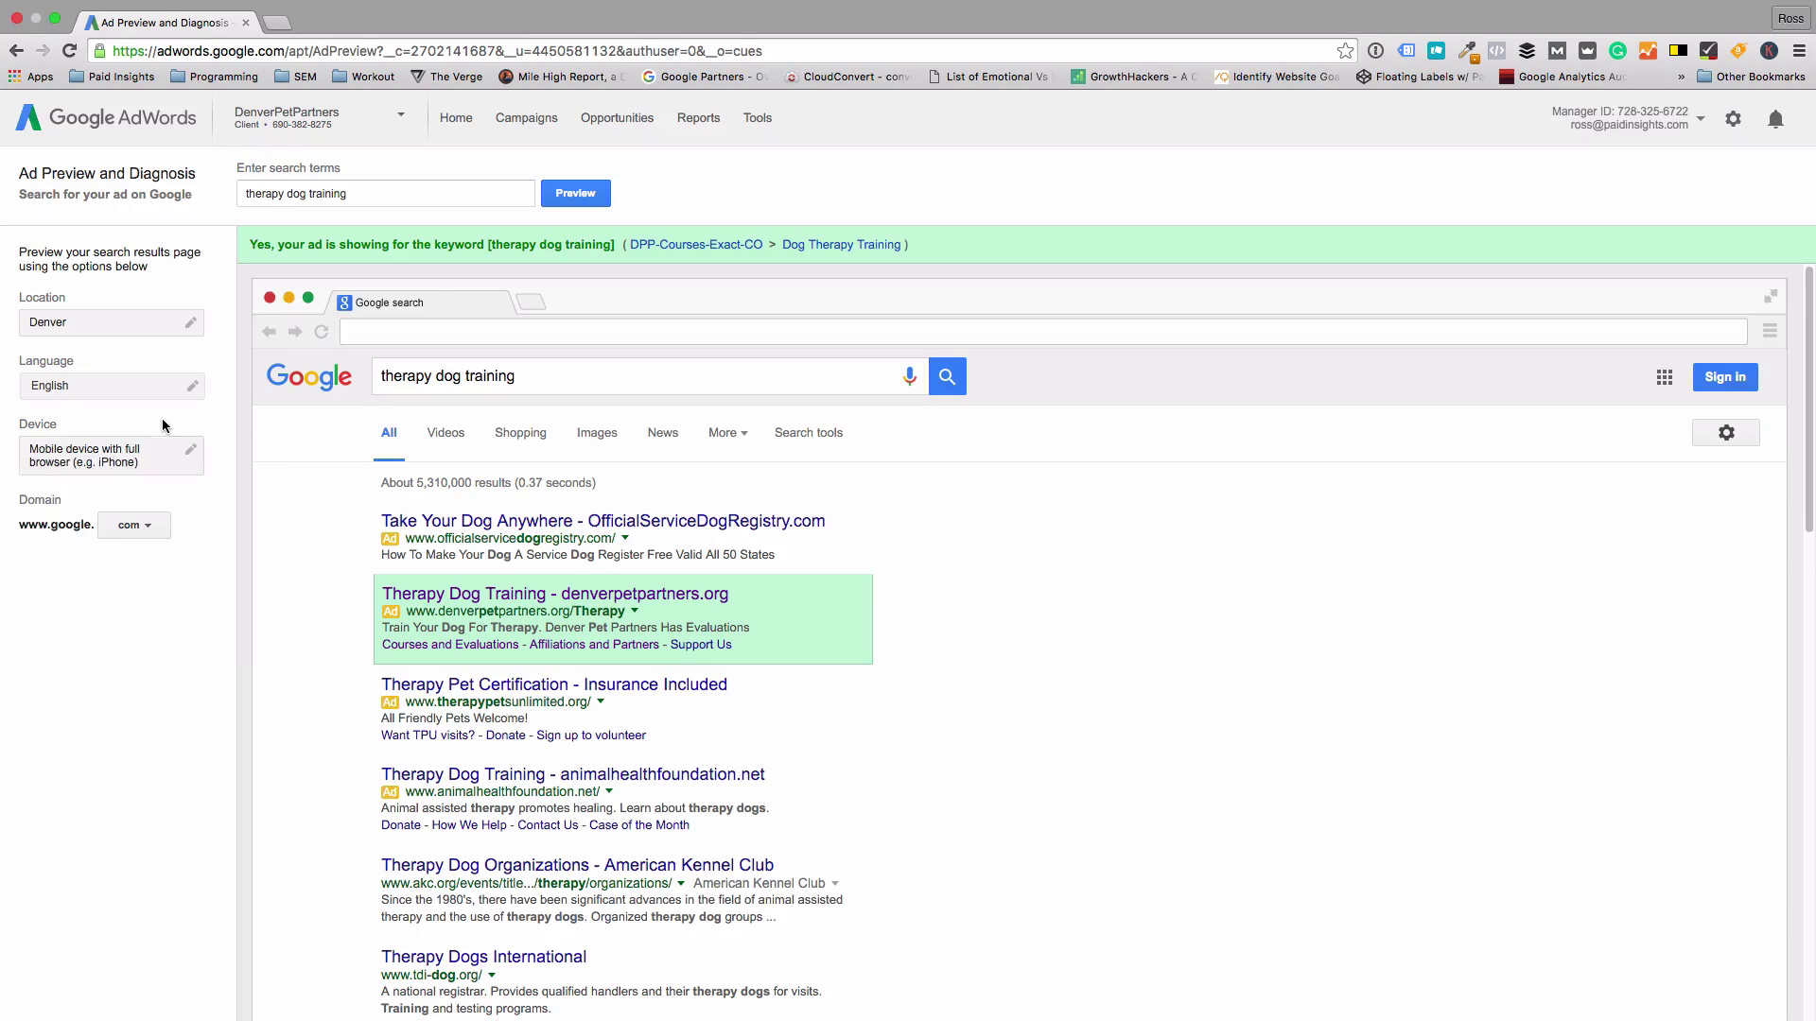
click(559, 199)
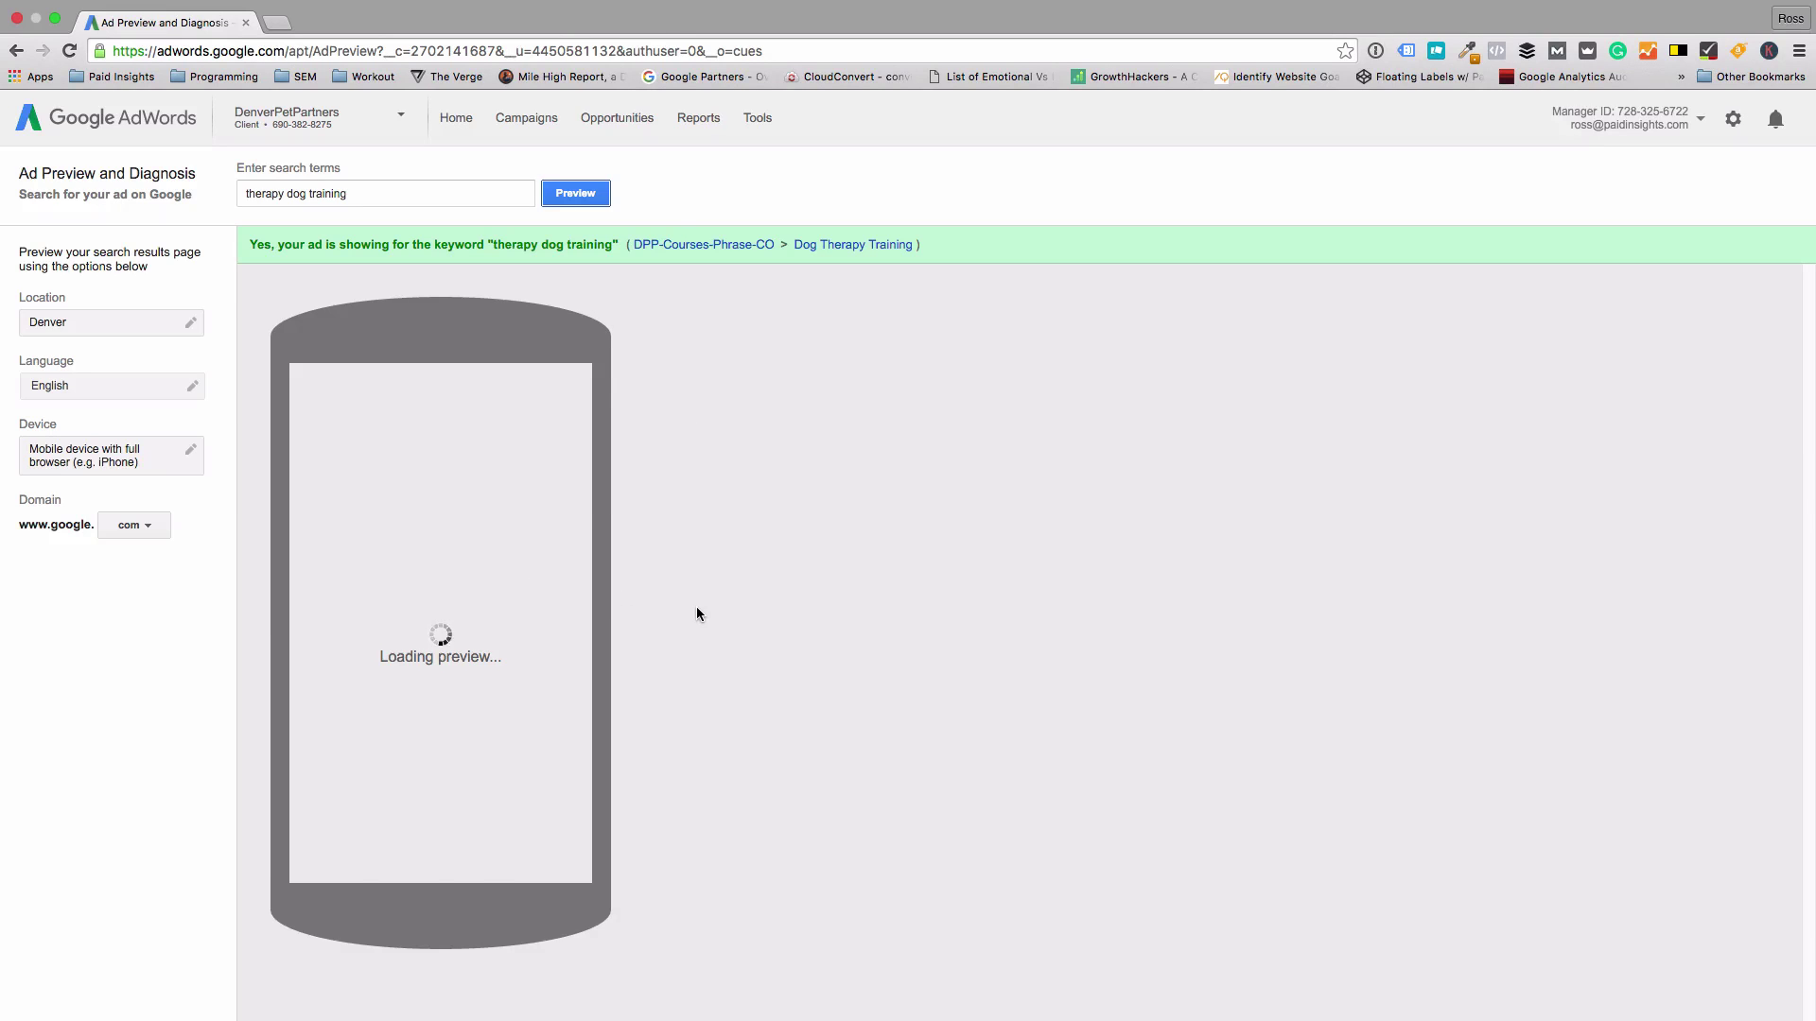
- Scroll the phone mock-up to find the 'Therapy Dog Training' ad ranked second
scroll(434, 573, down, 3)
scroll(433, 577, down, 2)
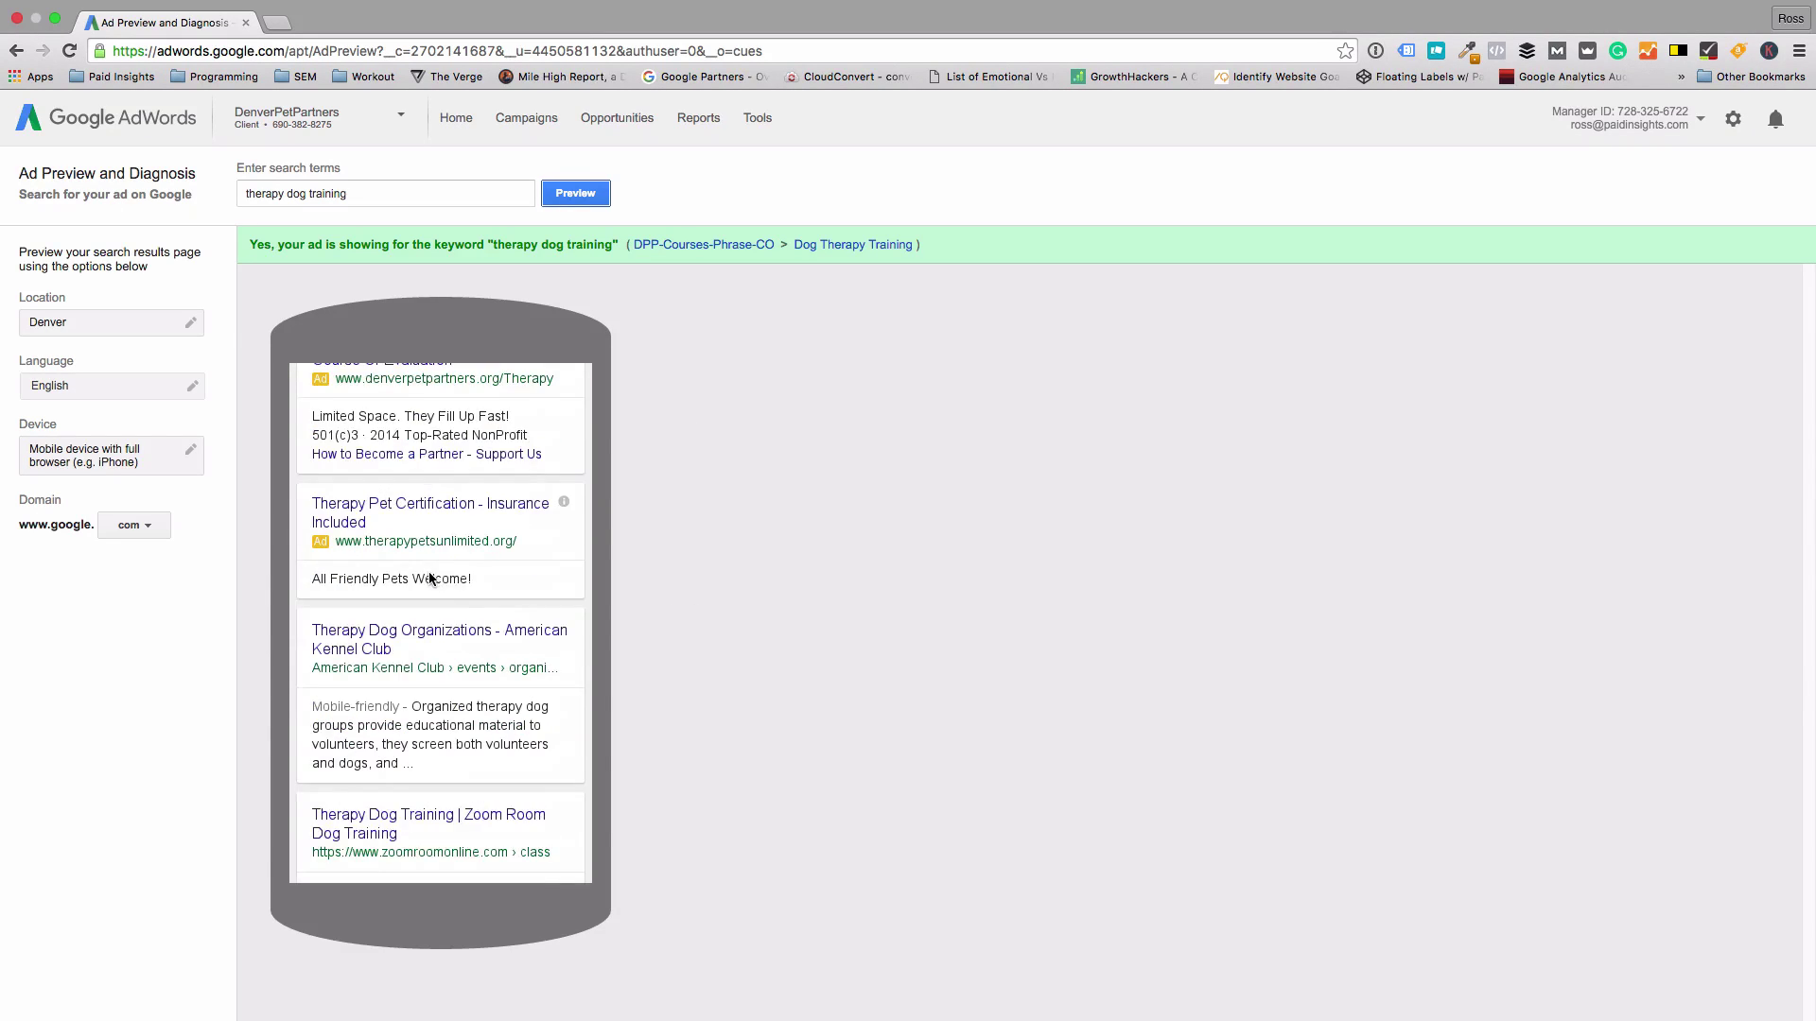
scroll(429, 577, down, 3)
scroll(429, 577, down, 5)
scroll(428, 577, up, 3)
scroll(428, 573, up, 6)
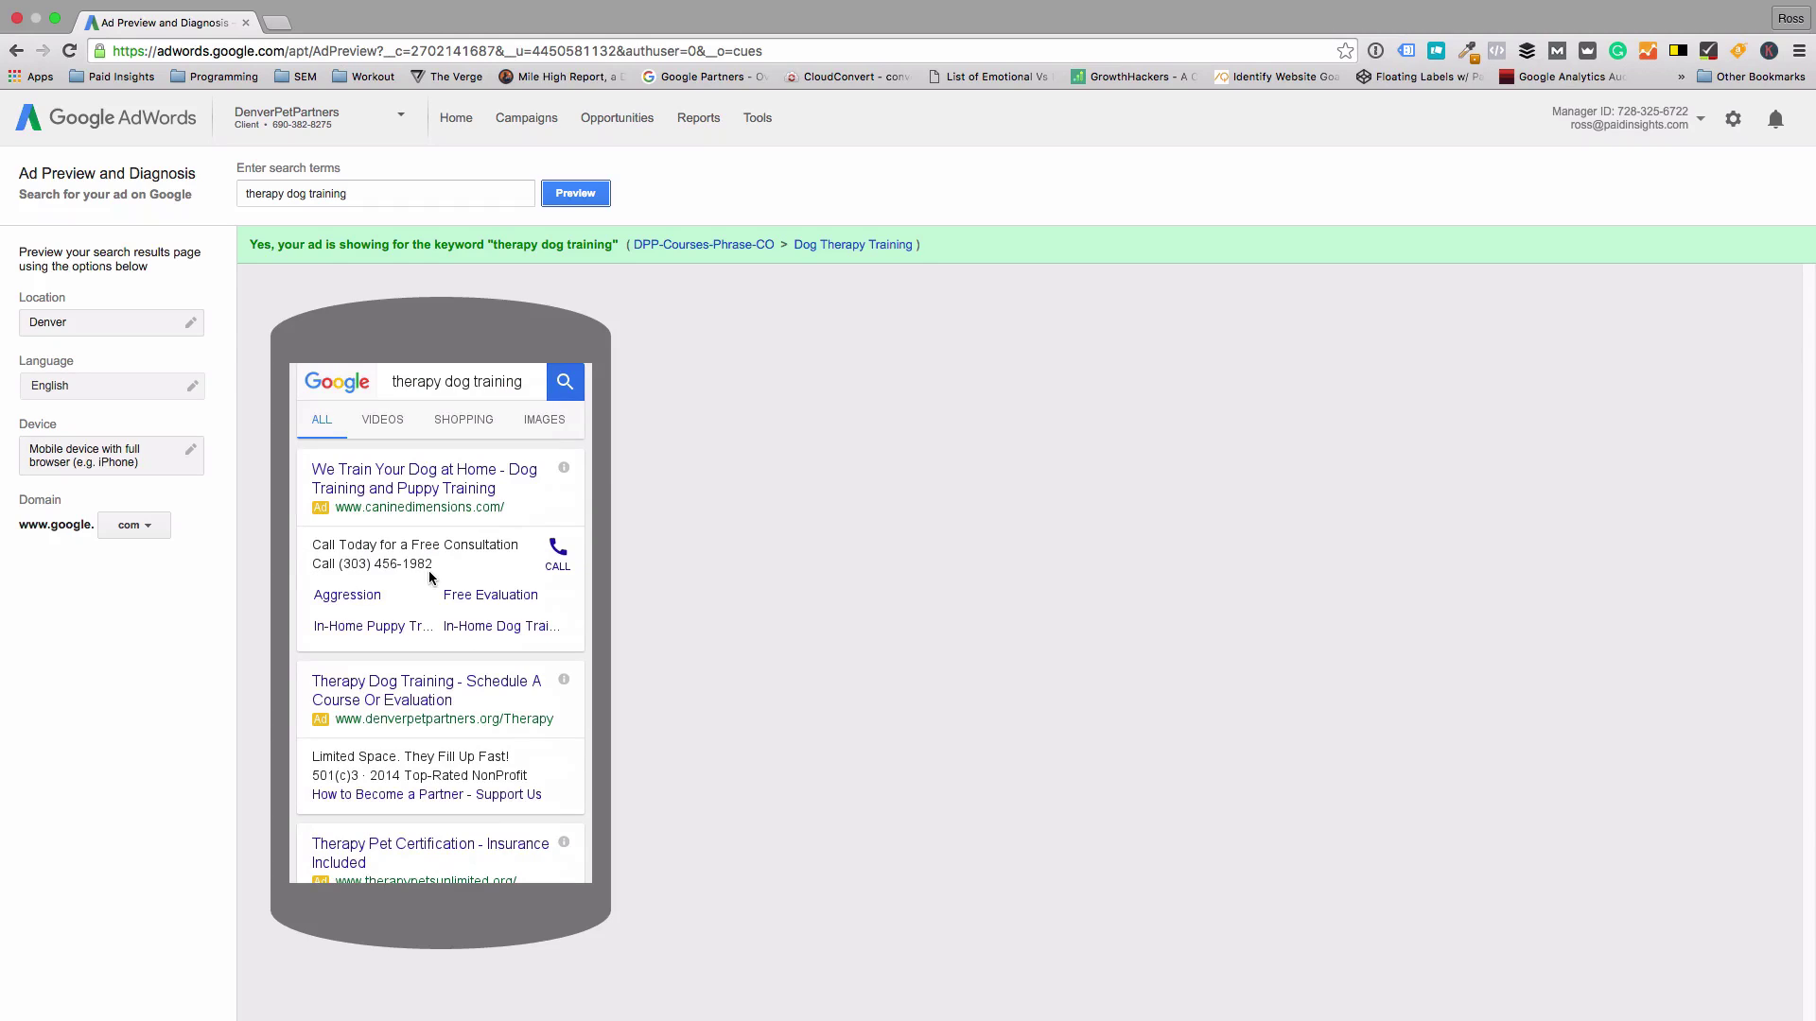
scroll(430, 727, down, 2)
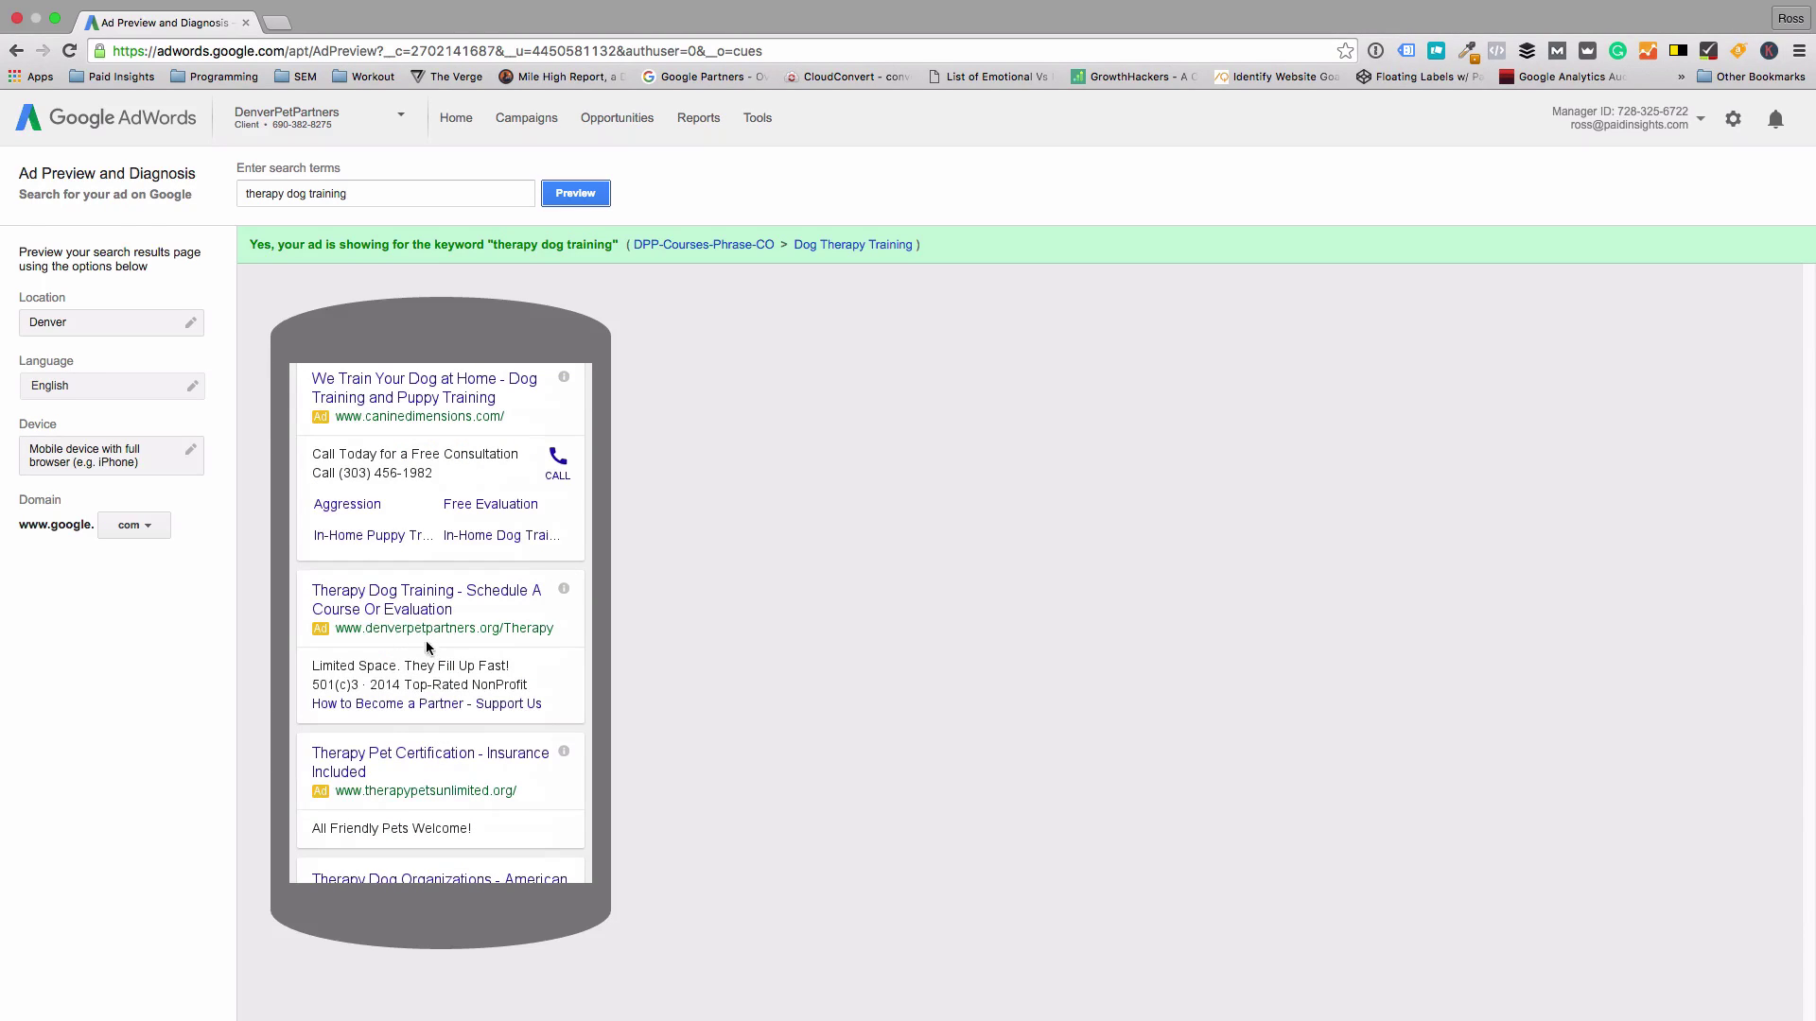
drag(367, 192, 216, 191)
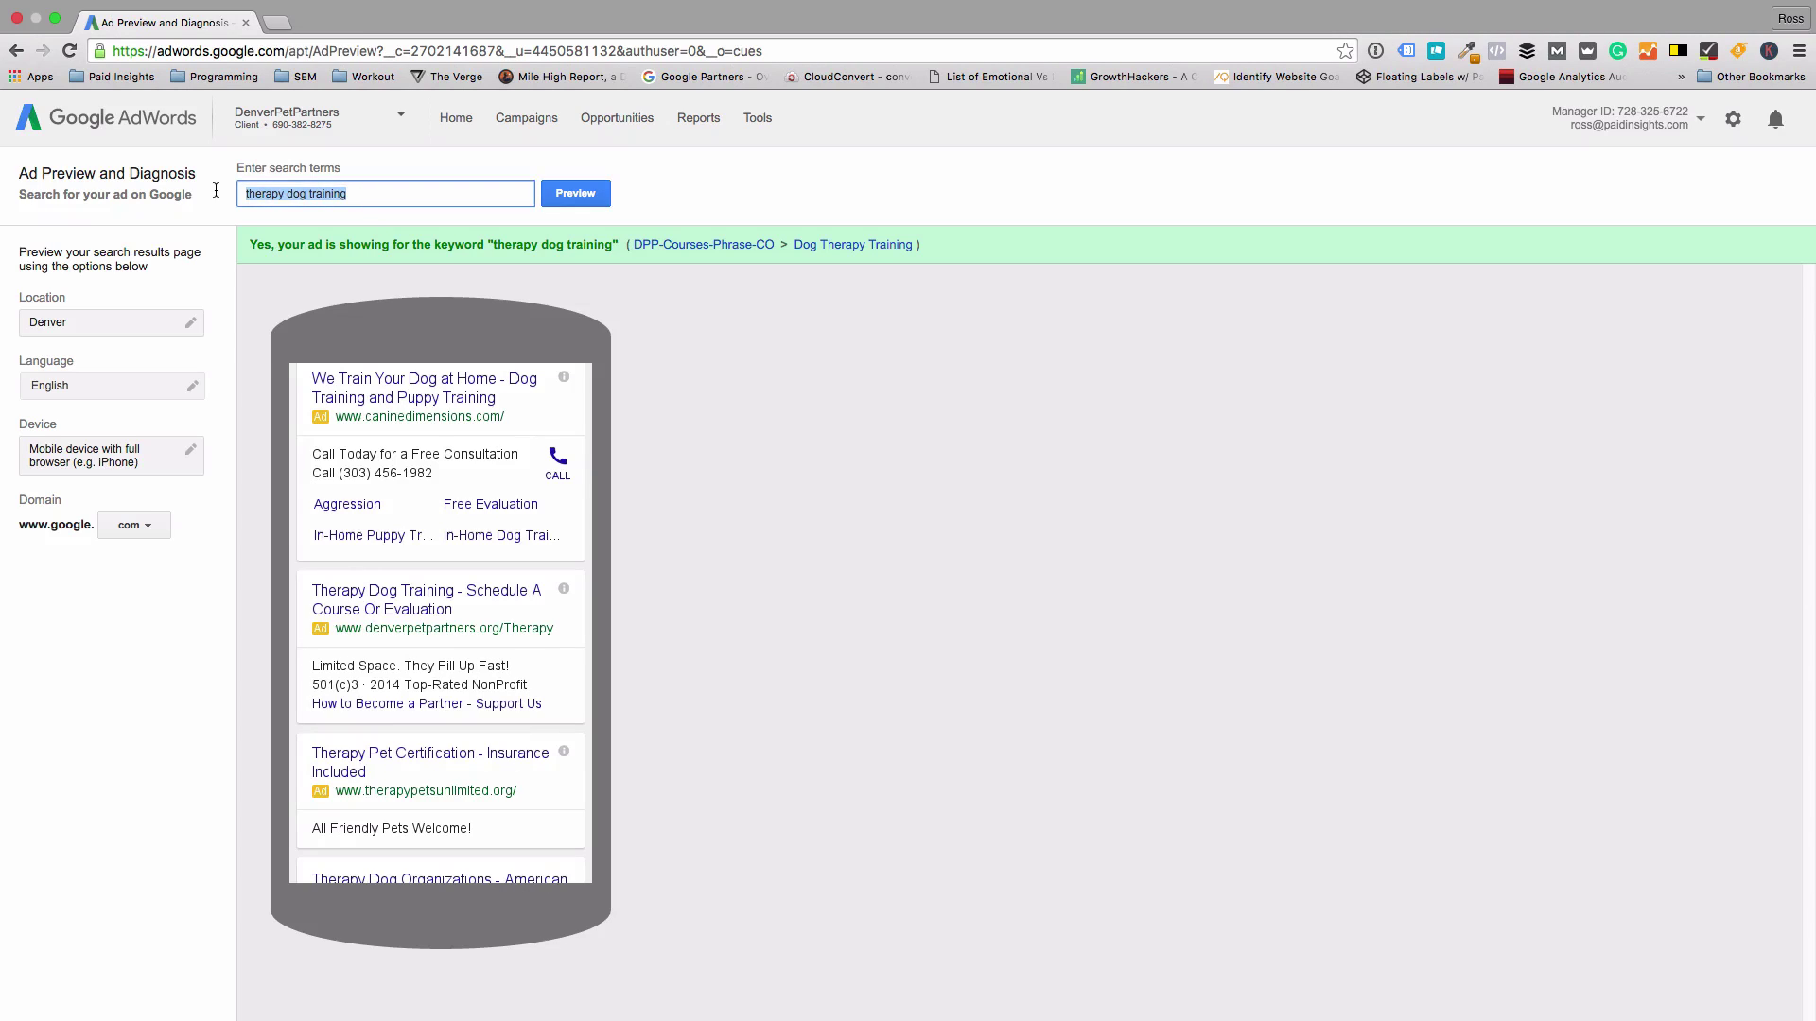
- Run the mobile preview for 'denver pet partners'
text(denver)
key(BackSpace)
key(BackSpace)
text(r pet partners)
key(Return)
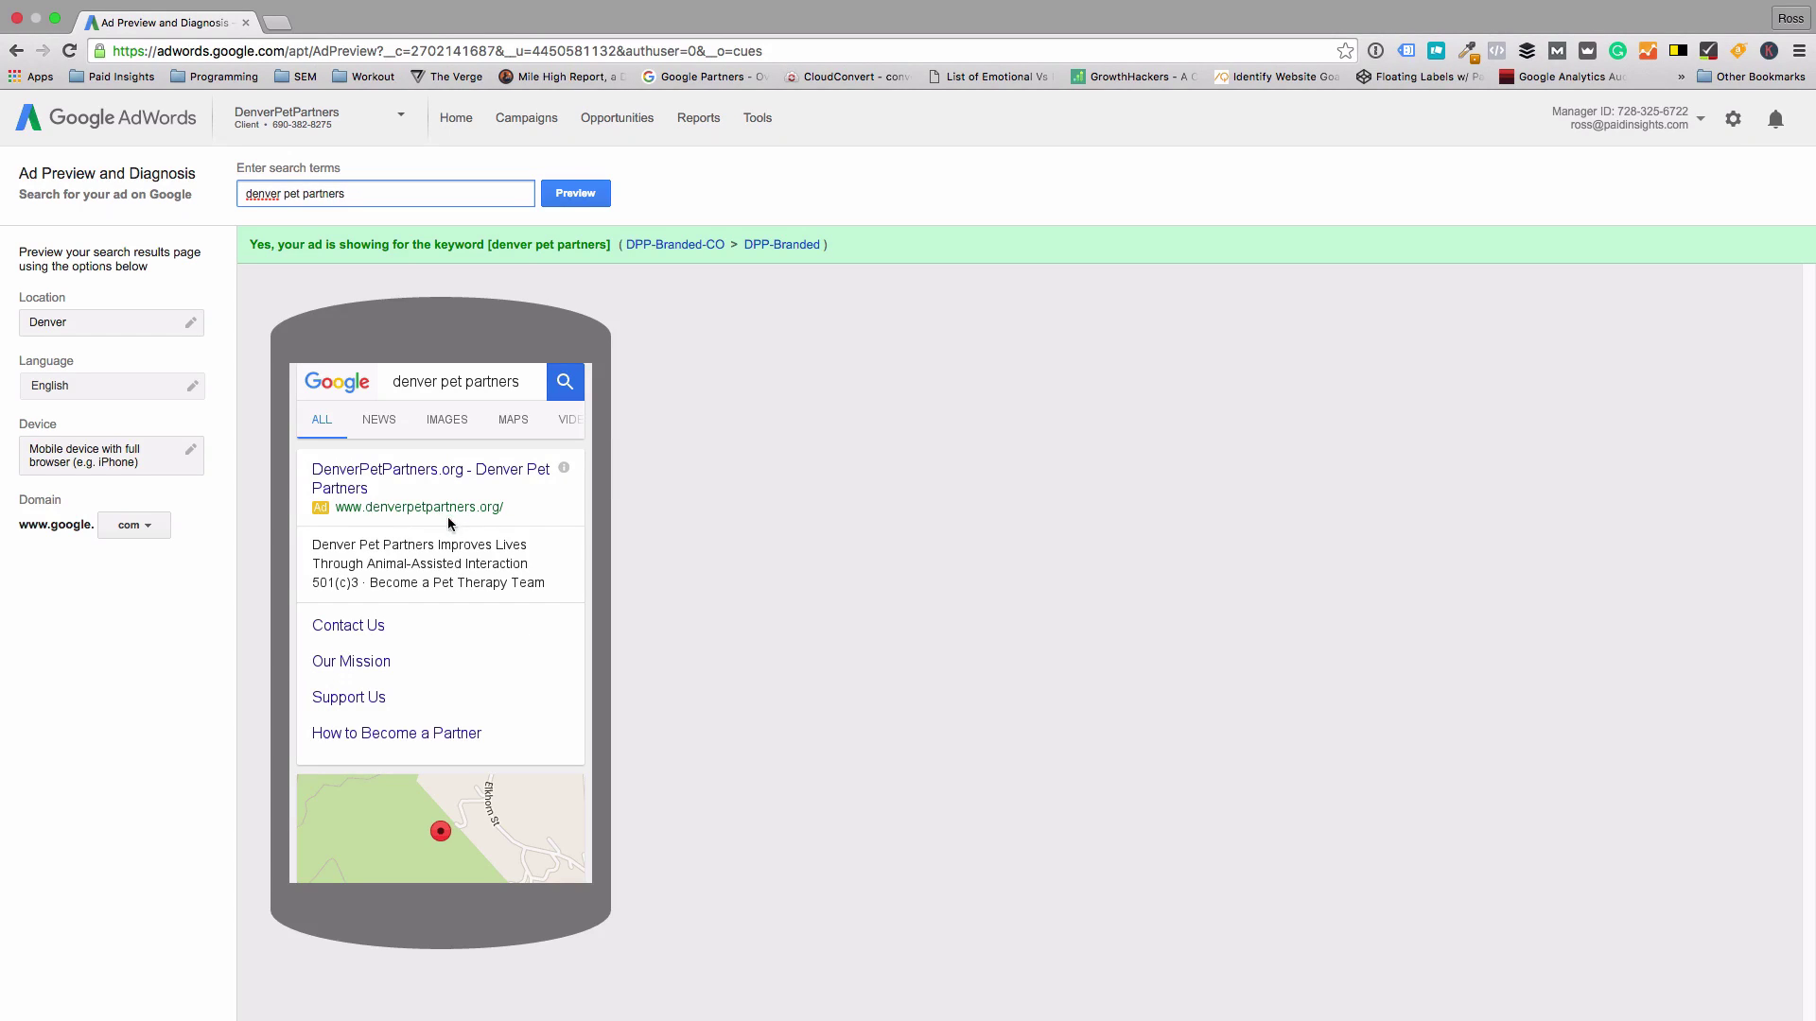
- Change the preview operating system to Android and refresh the results
click(189, 451)
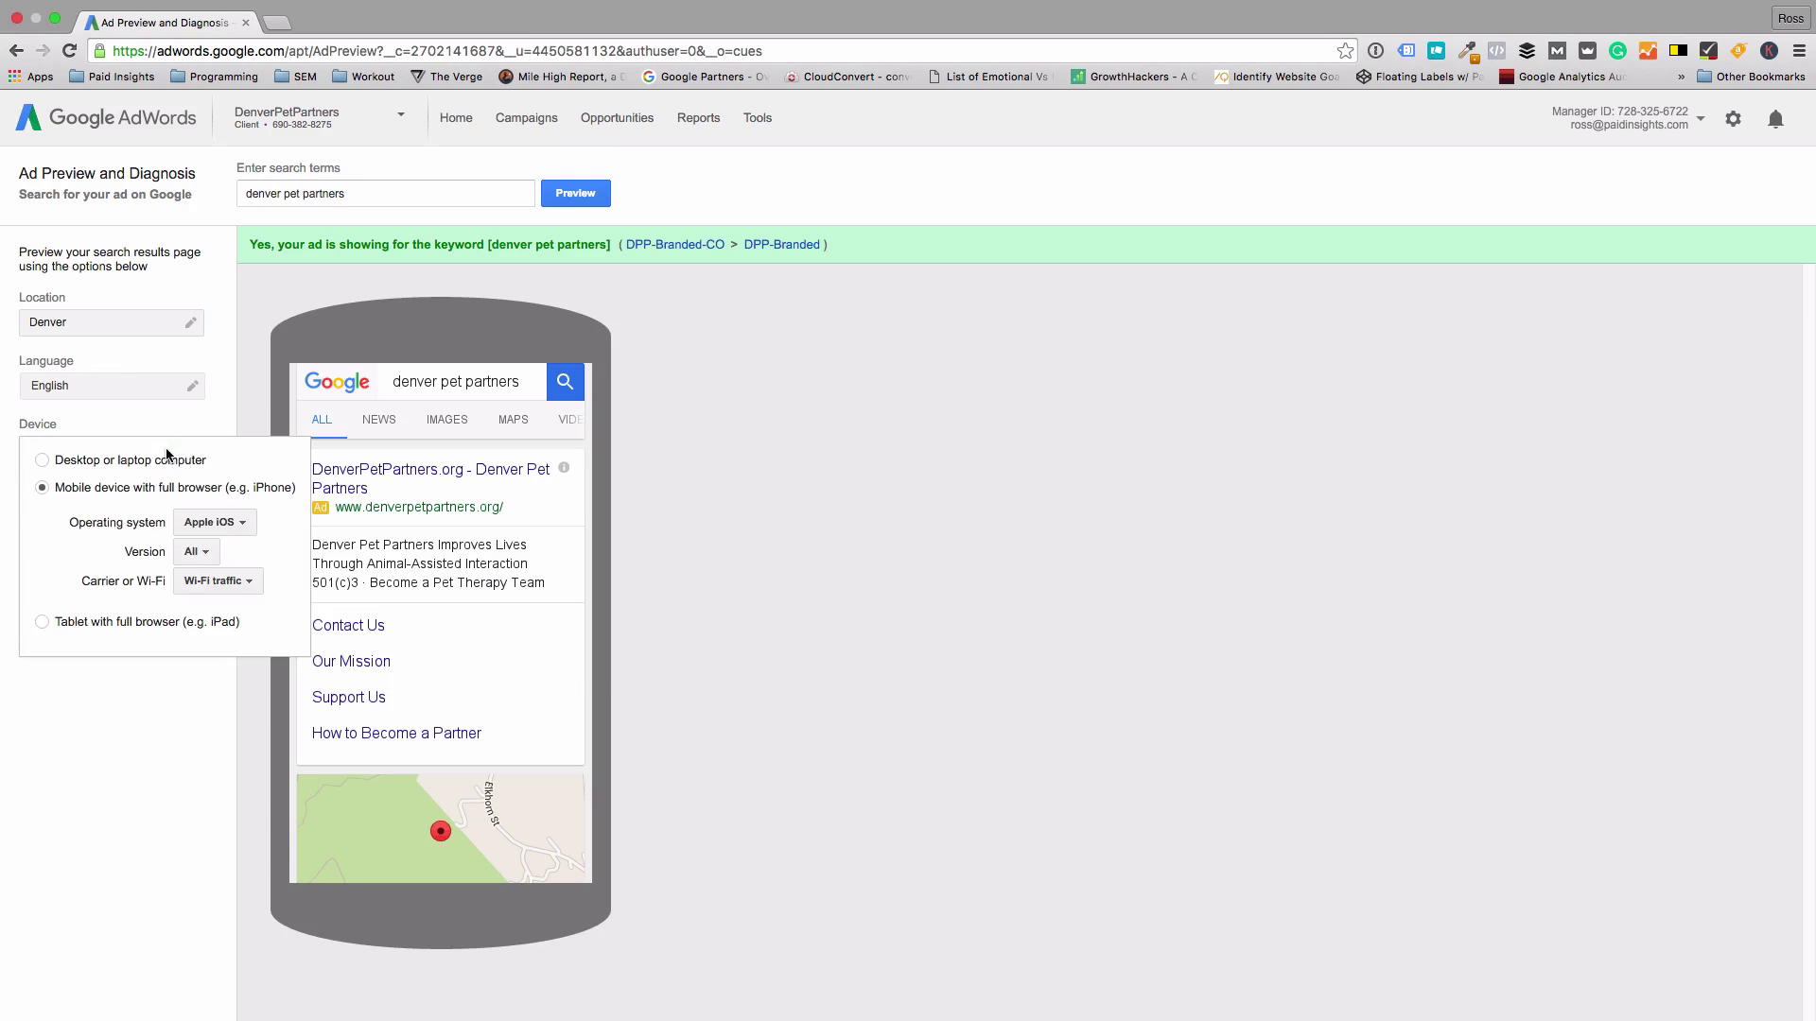
click(212, 522)
click(206, 565)
click(575, 195)
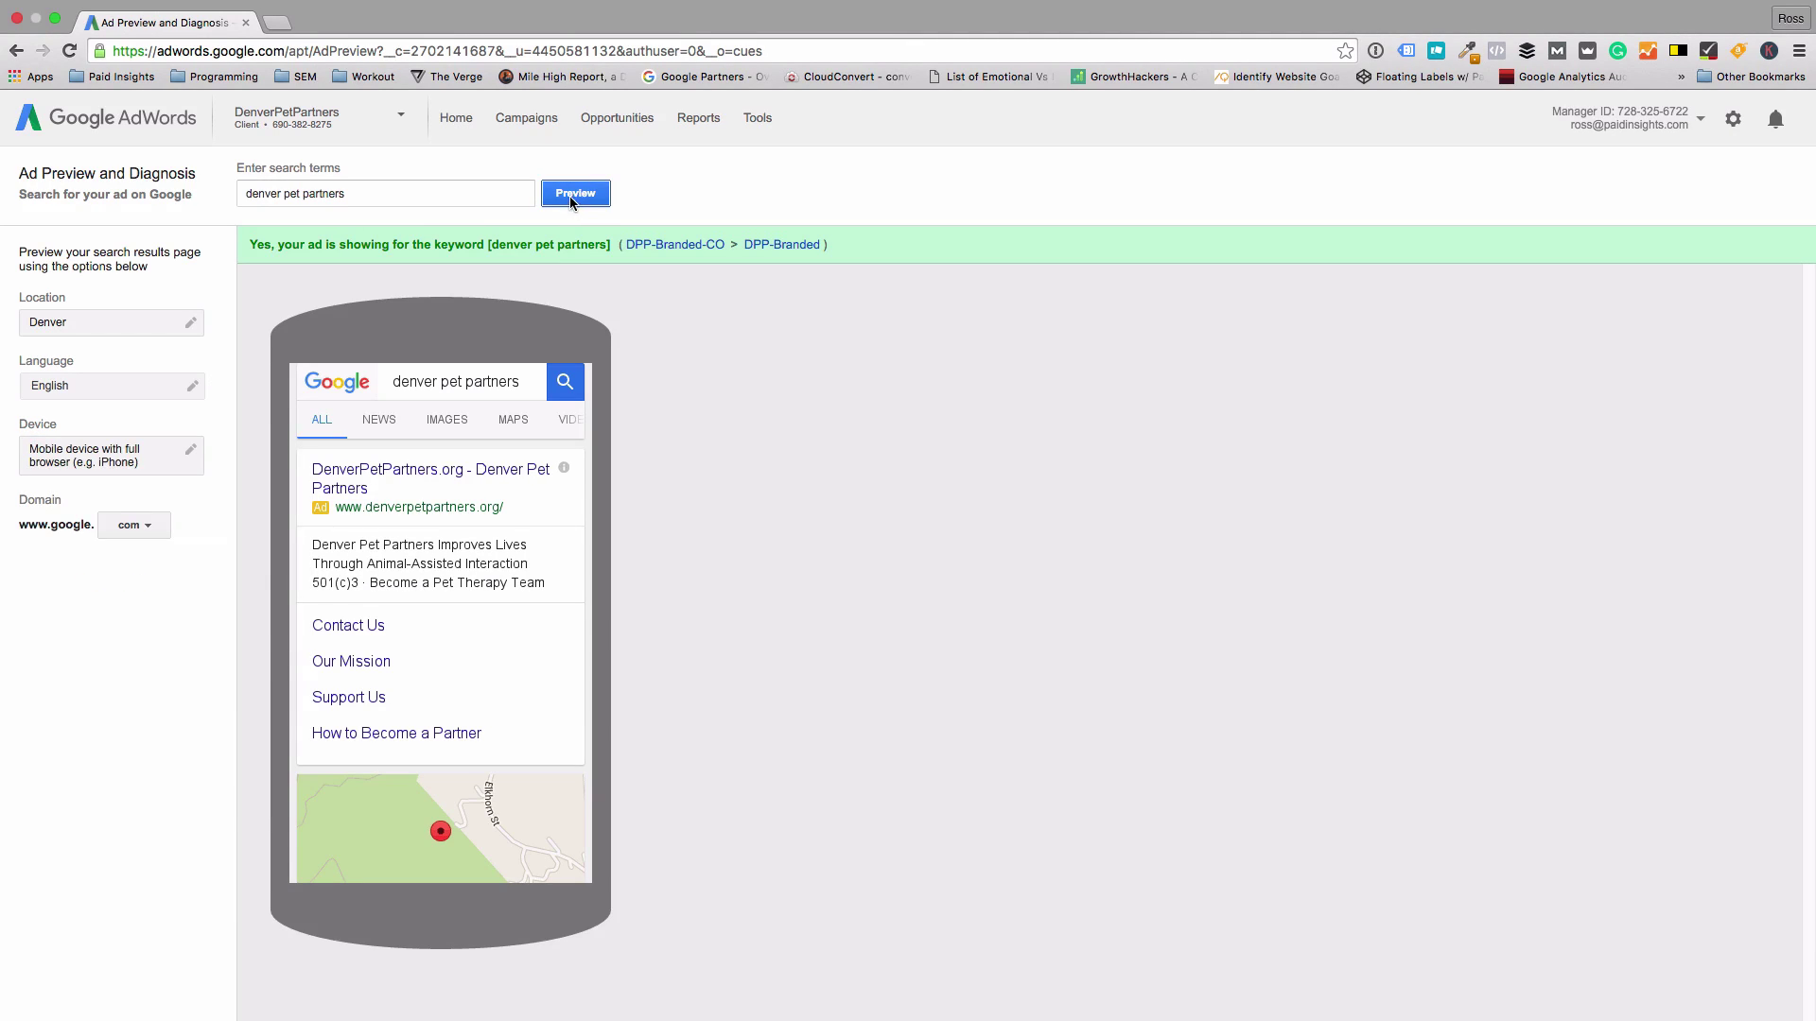